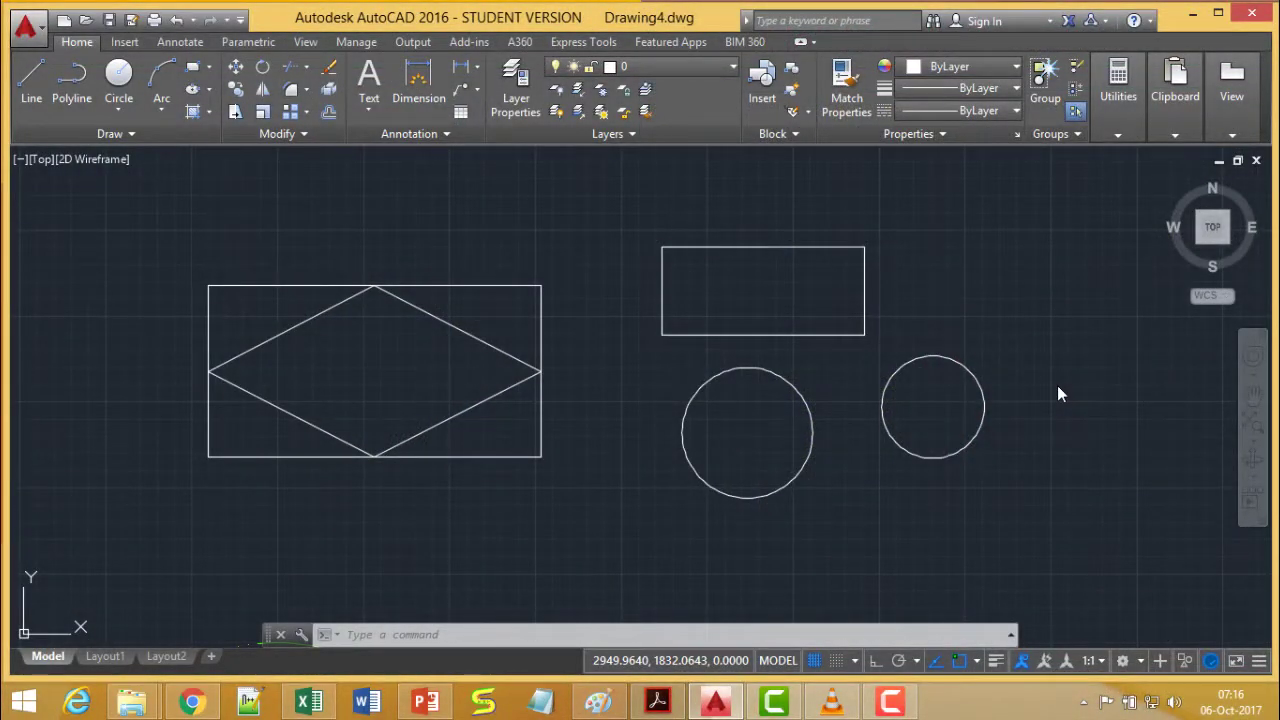
Start the HATCH command with the H alias
type("H")
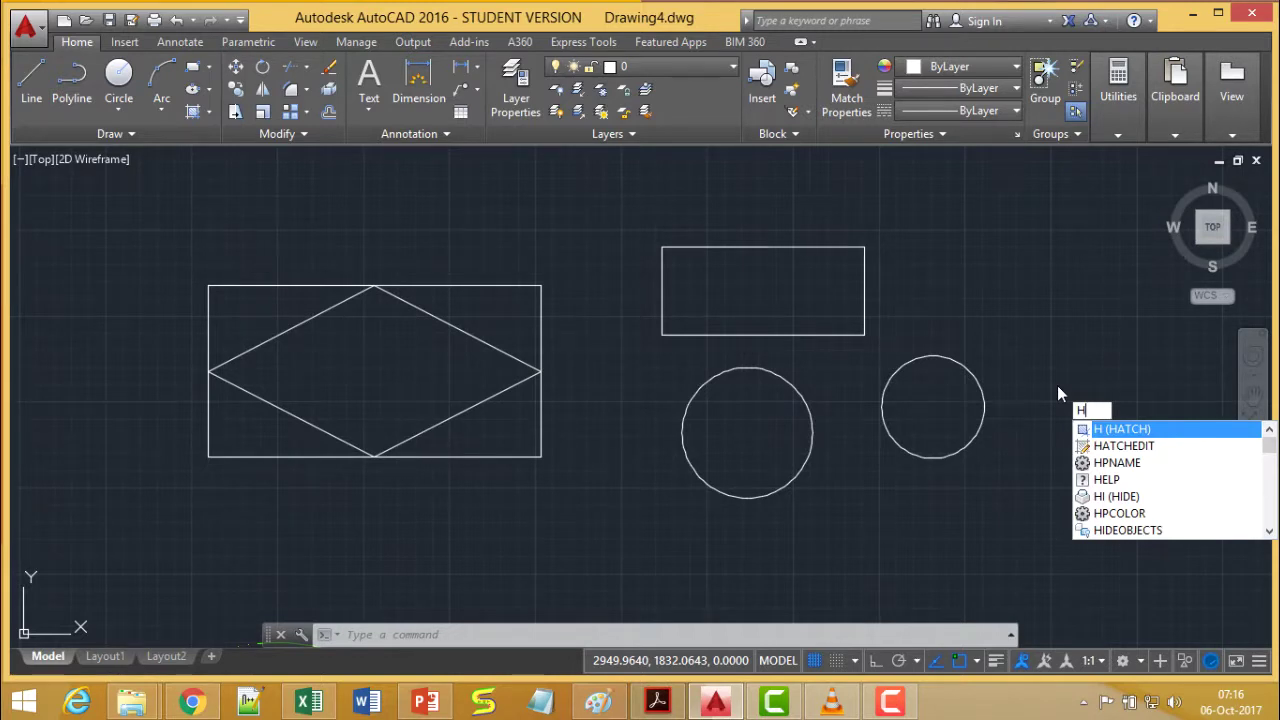
key("Return")
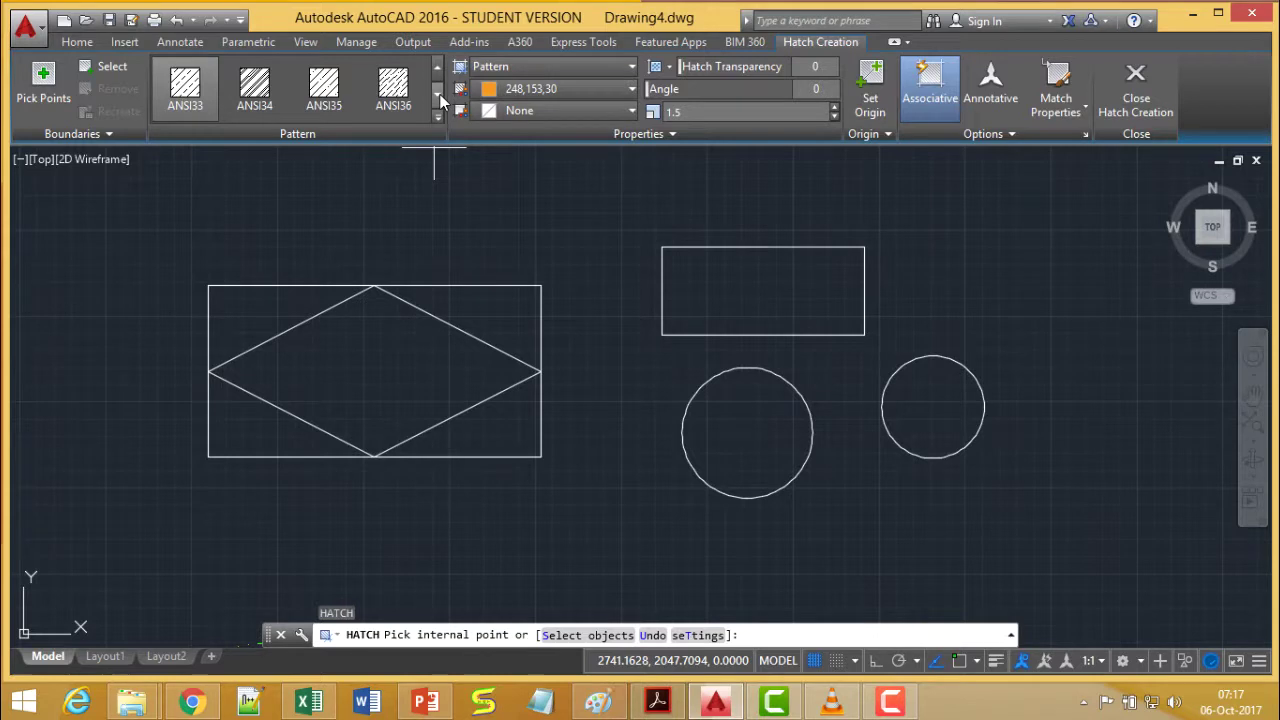
Pick the ANSI34 pattern from the expanded hatch pattern gallery
left_click(437, 97)
left_click(437, 94)
left_click(437, 94)
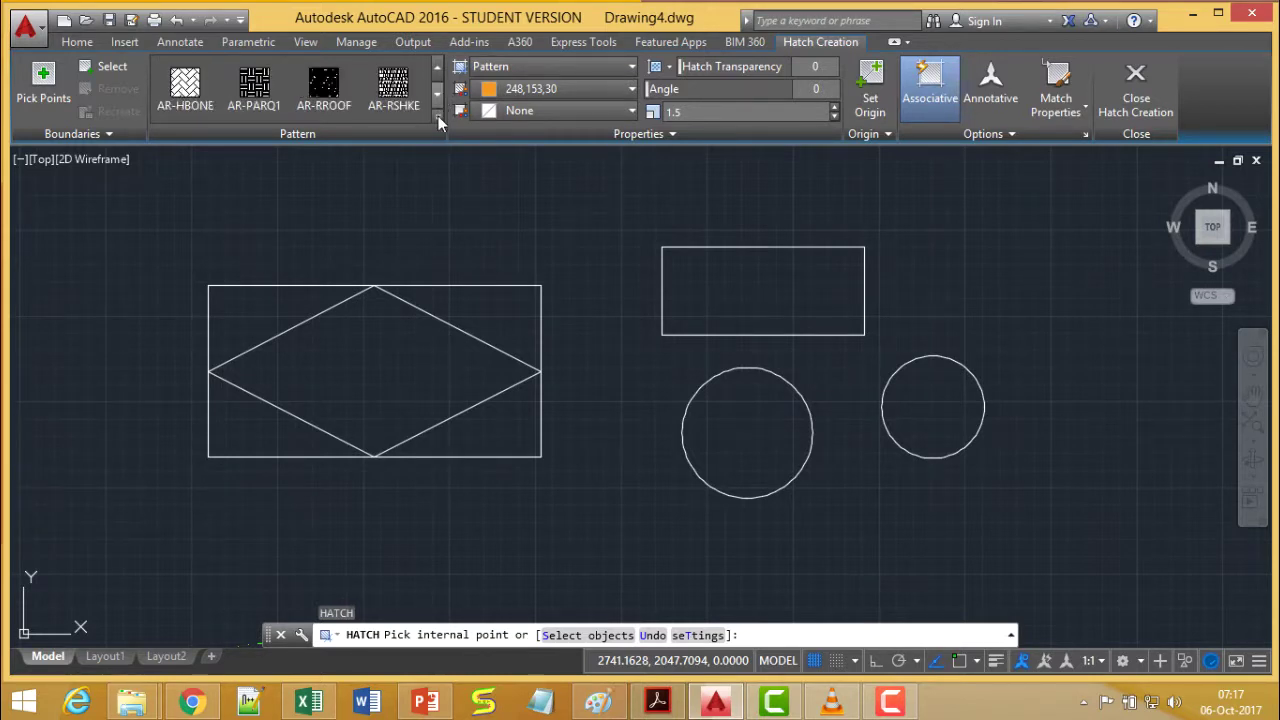
left_click(438, 117)
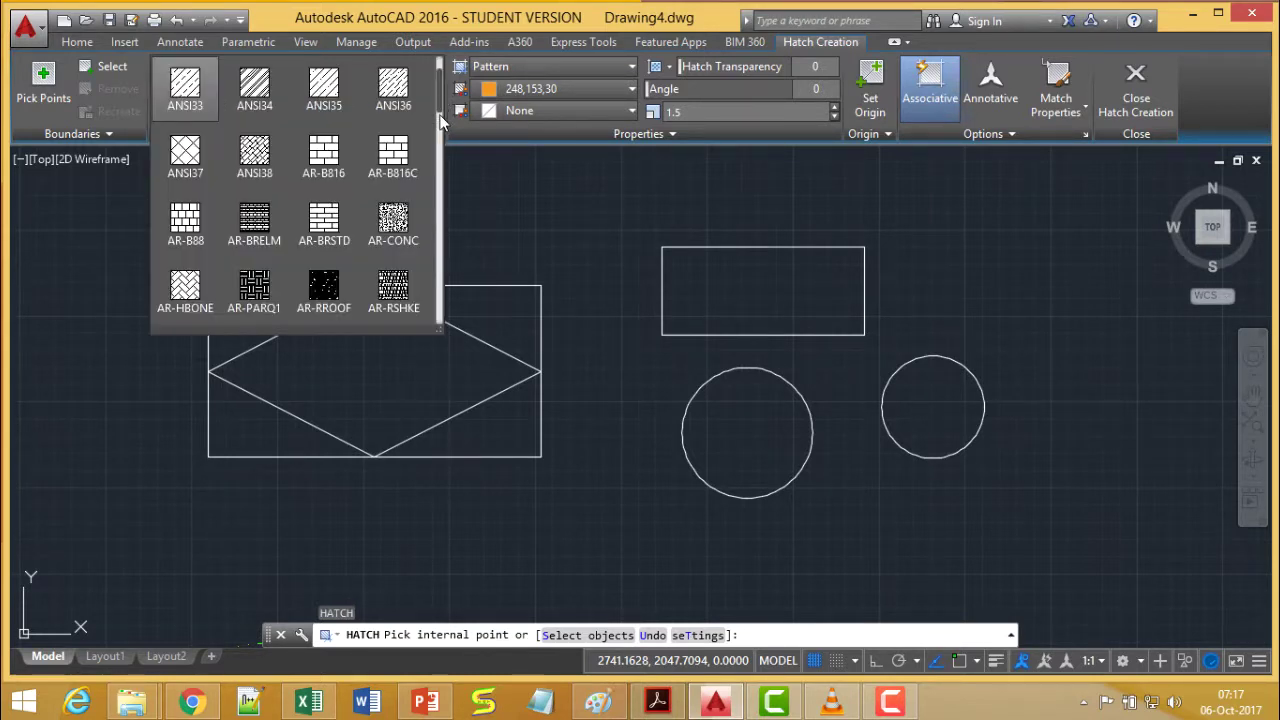
scroll(441, 90, "down", 2)
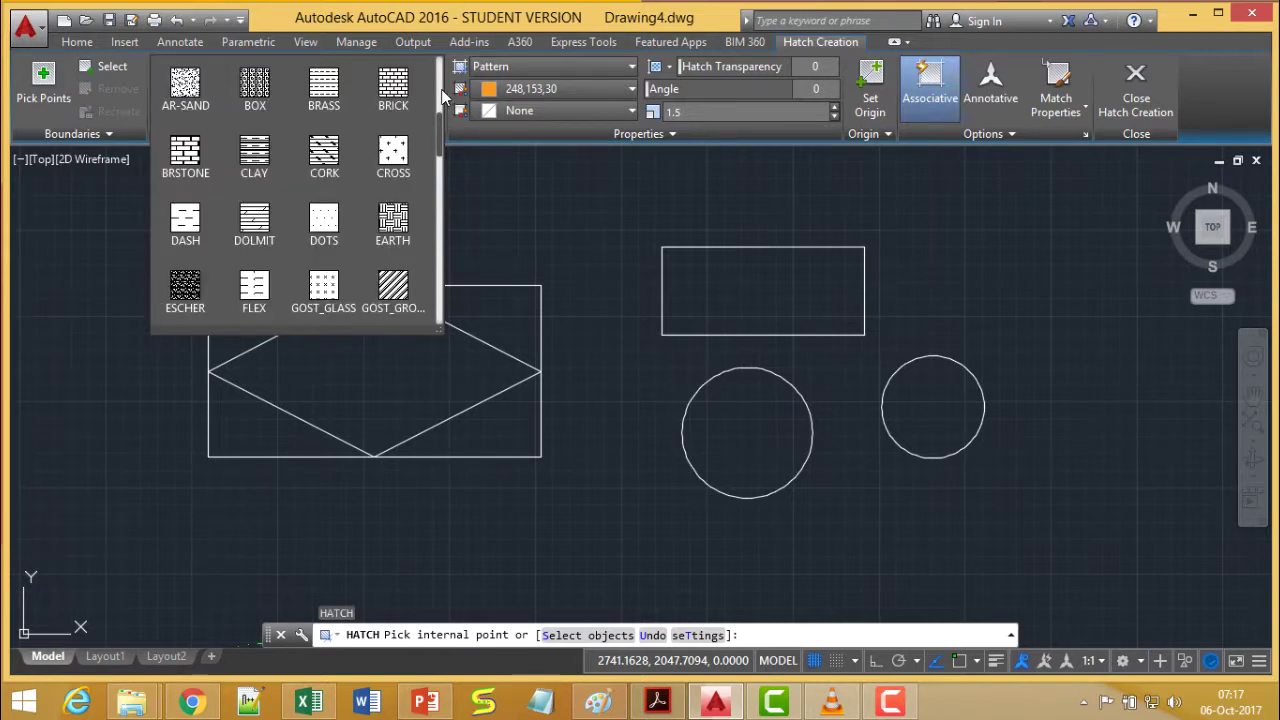
scroll(444, 115, "up", 2)
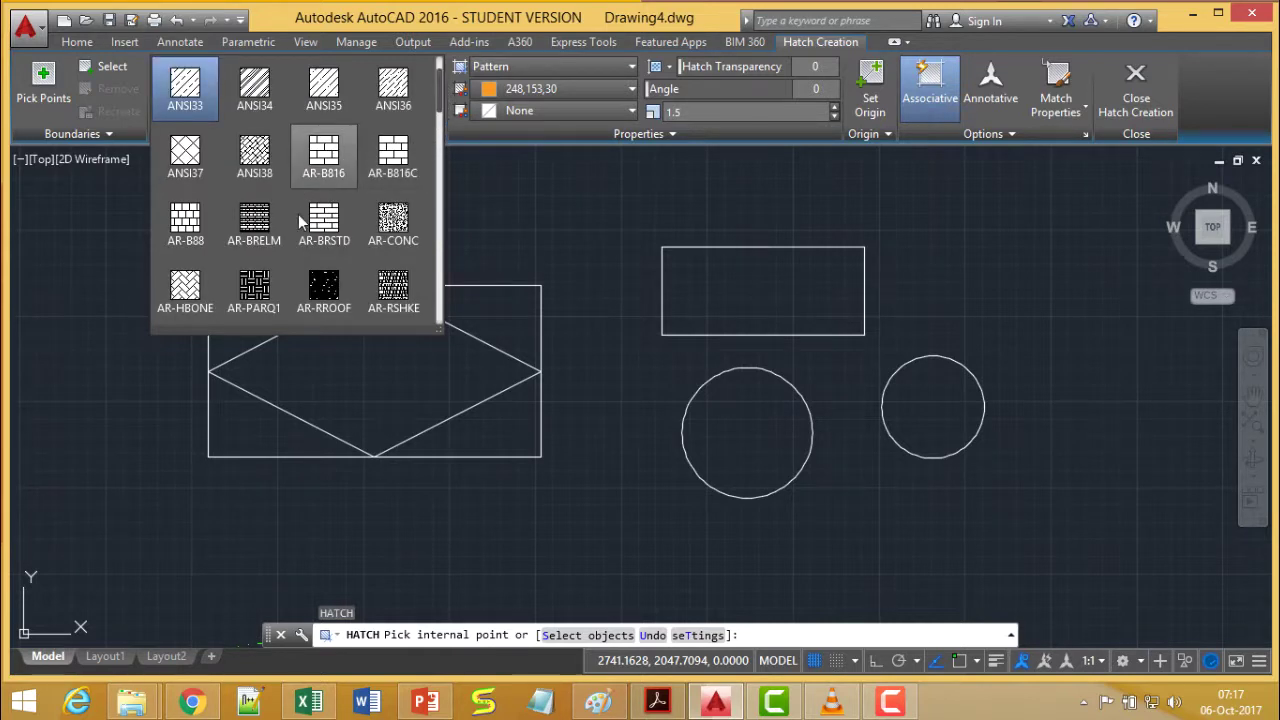
left_click(254, 88)
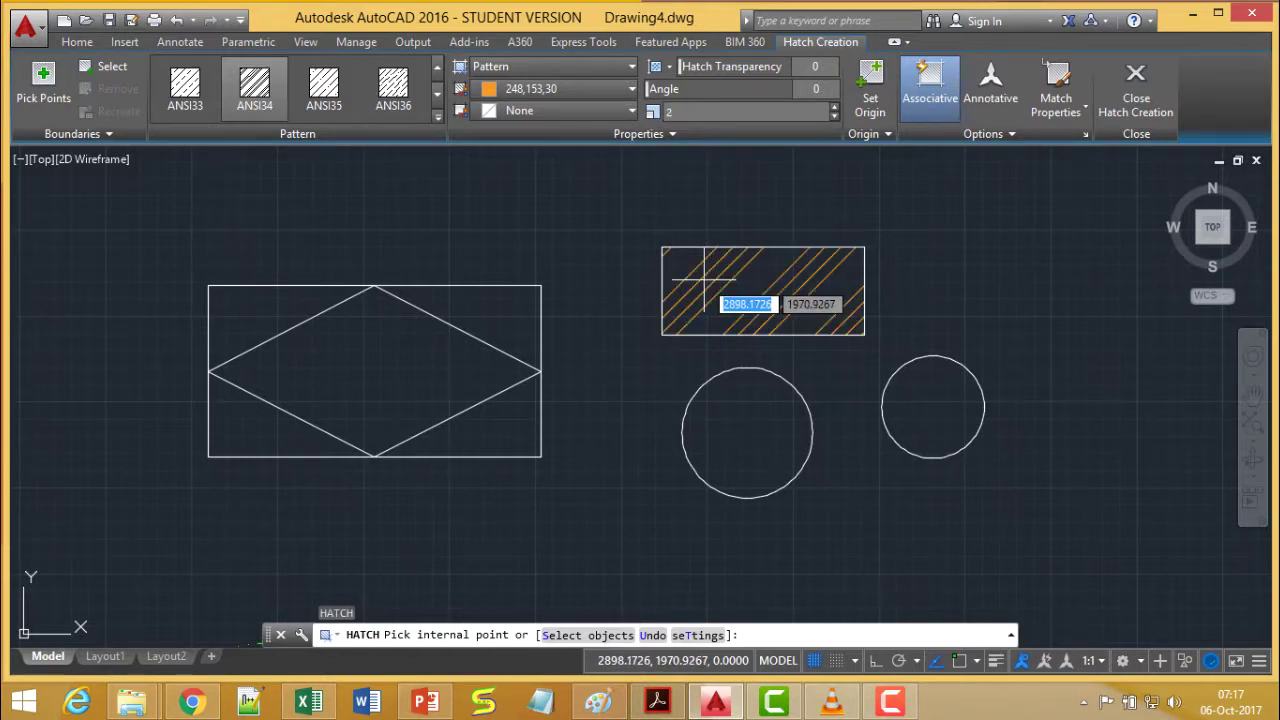
Change the ANSI34 hatch scale to 1 and its angle to 90 in the Properties panel
left_click(672, 111)
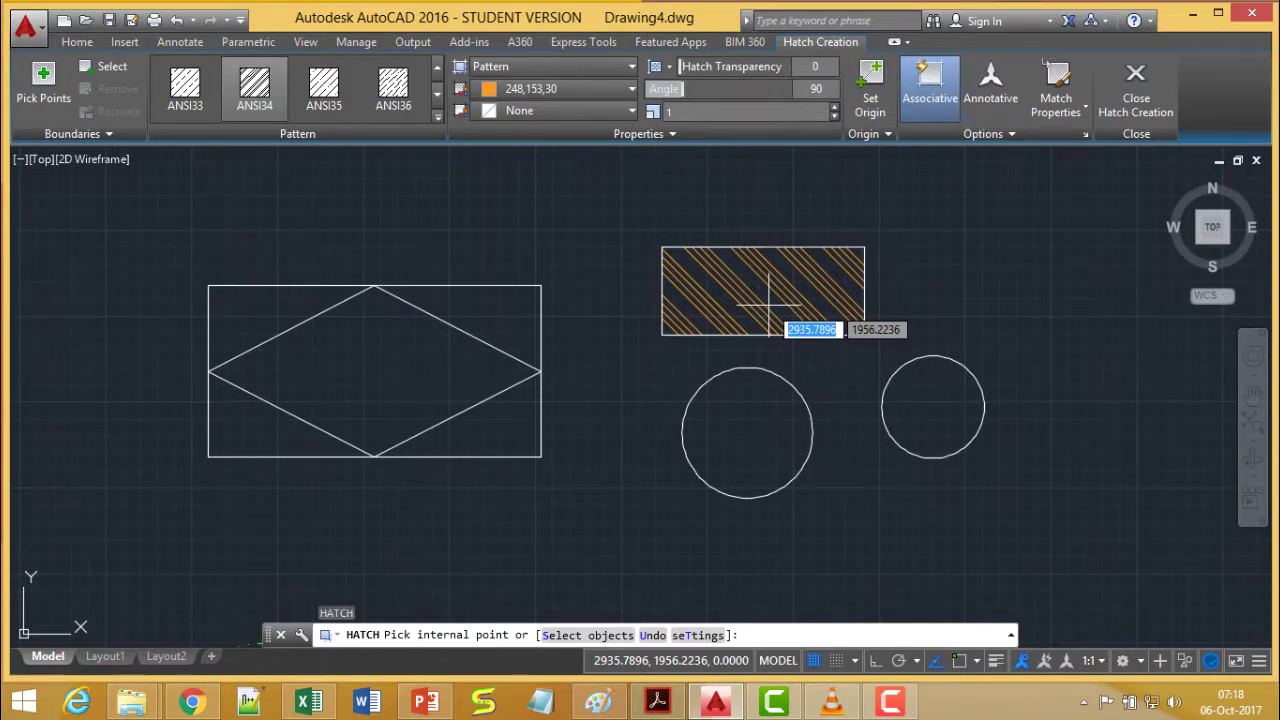
Switch the hatch type to Solid and colour it dark red 153,27,30 after trying yellow
left_click(563, 66)
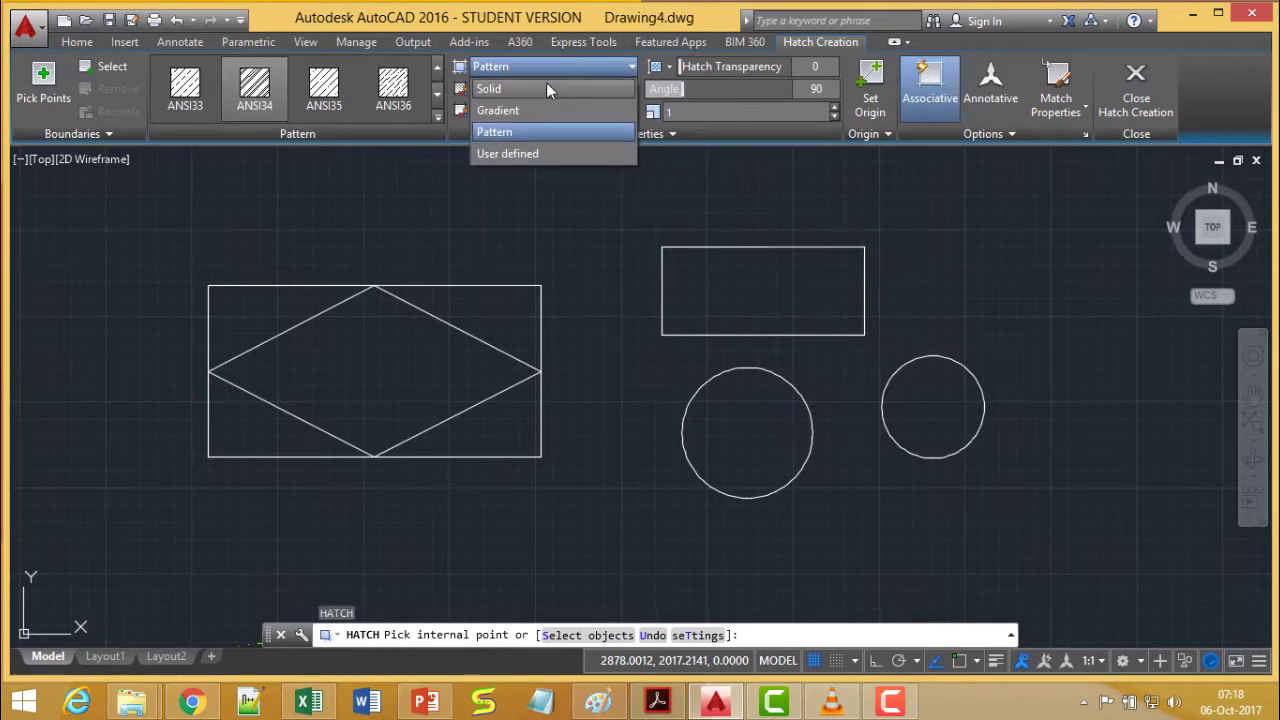
left_click(523, 88)
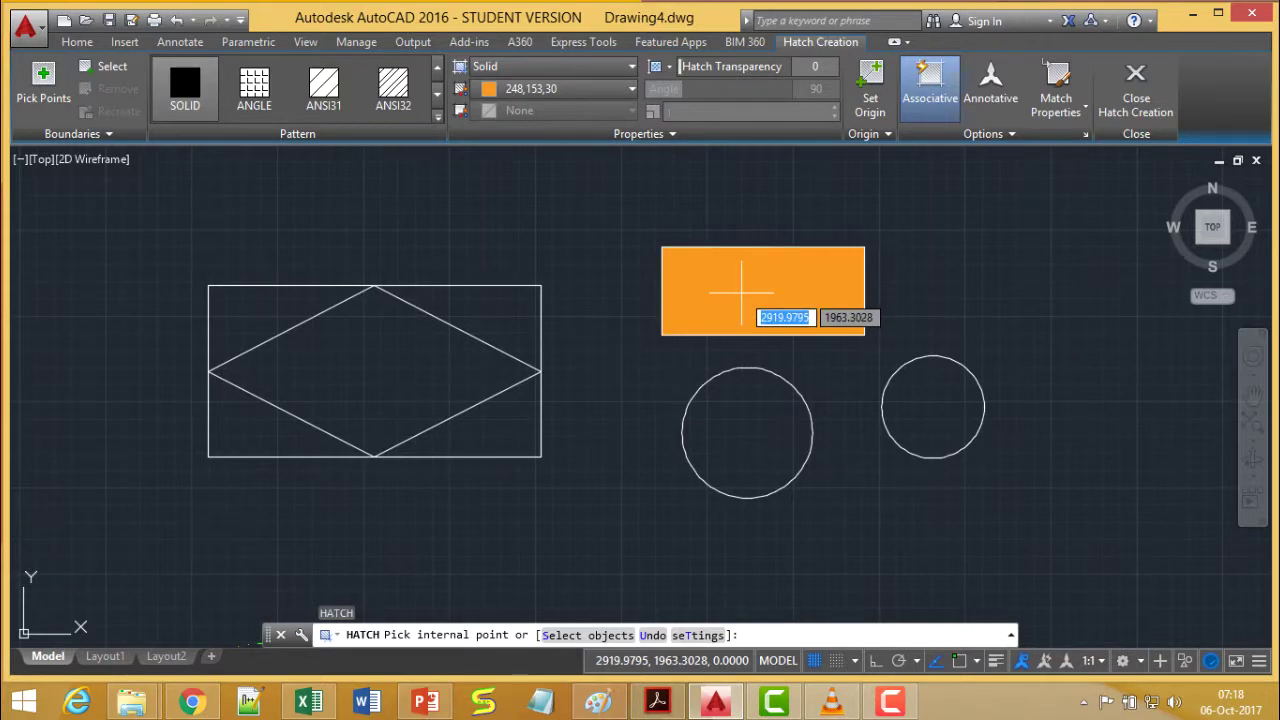
left_click(592, 90)
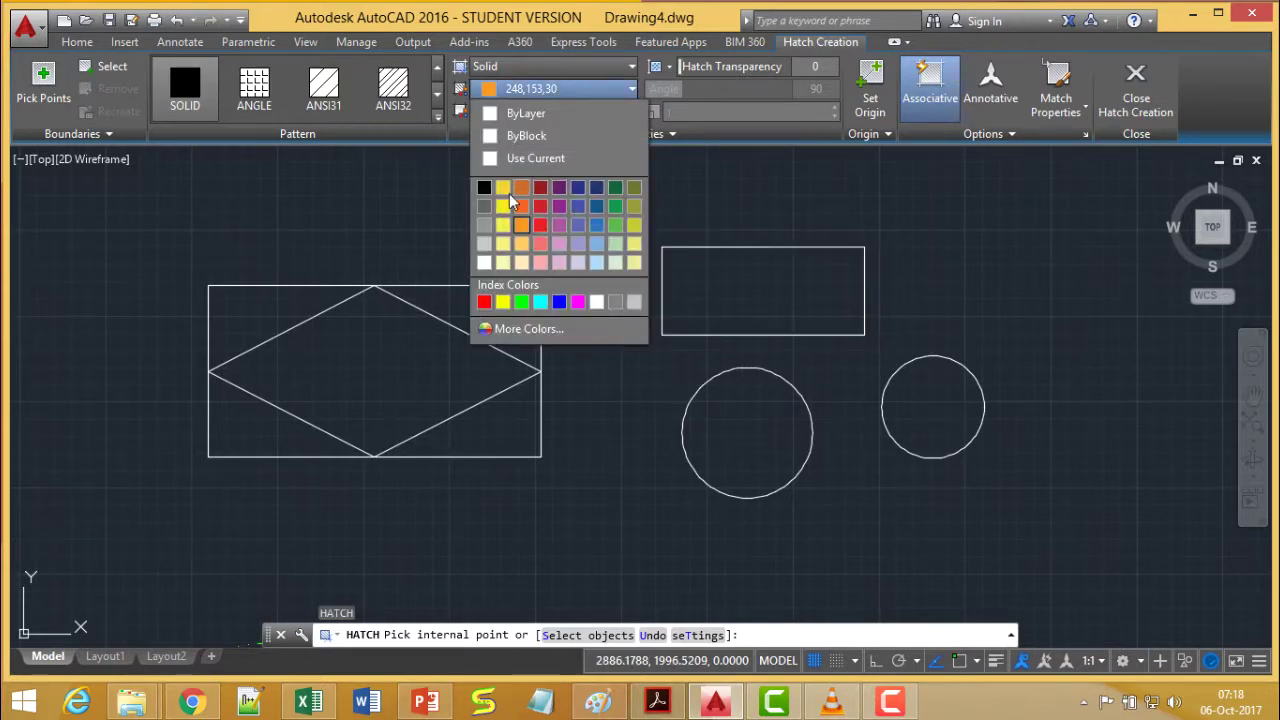
left_click(504, 190)
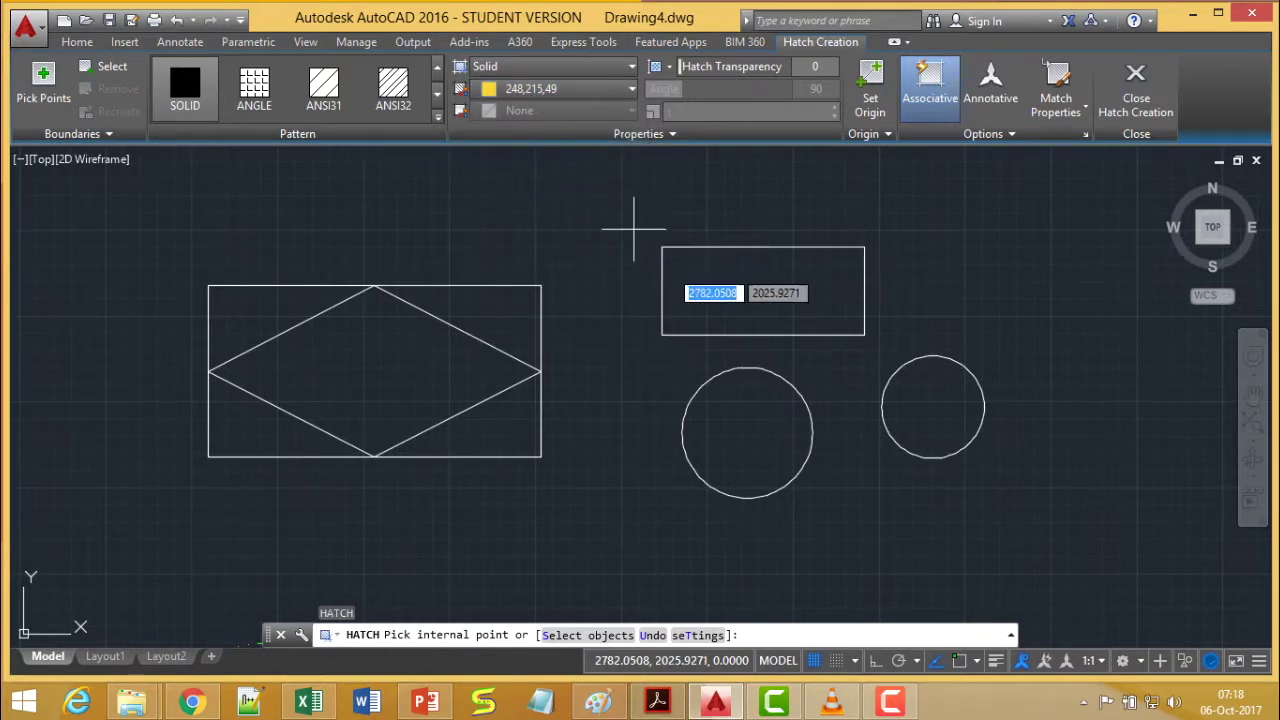
left_click(553, 88)
left_click(540, 187)
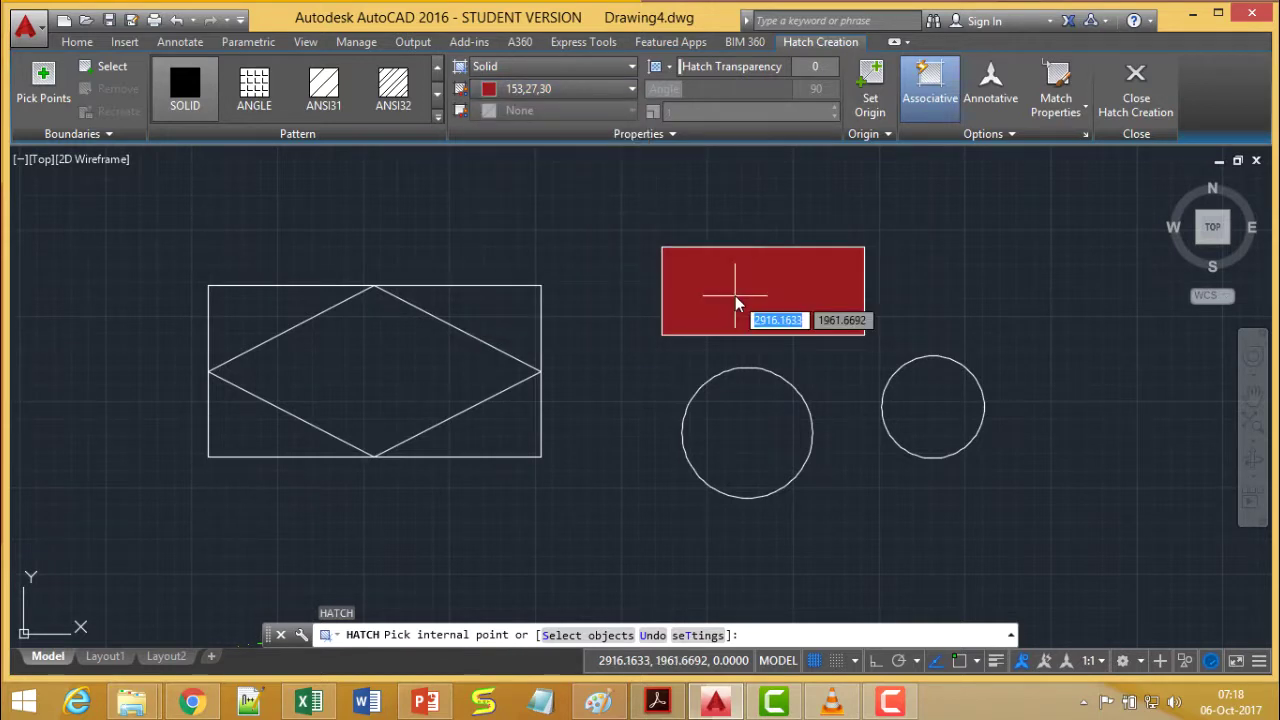
left_click(562, 70)
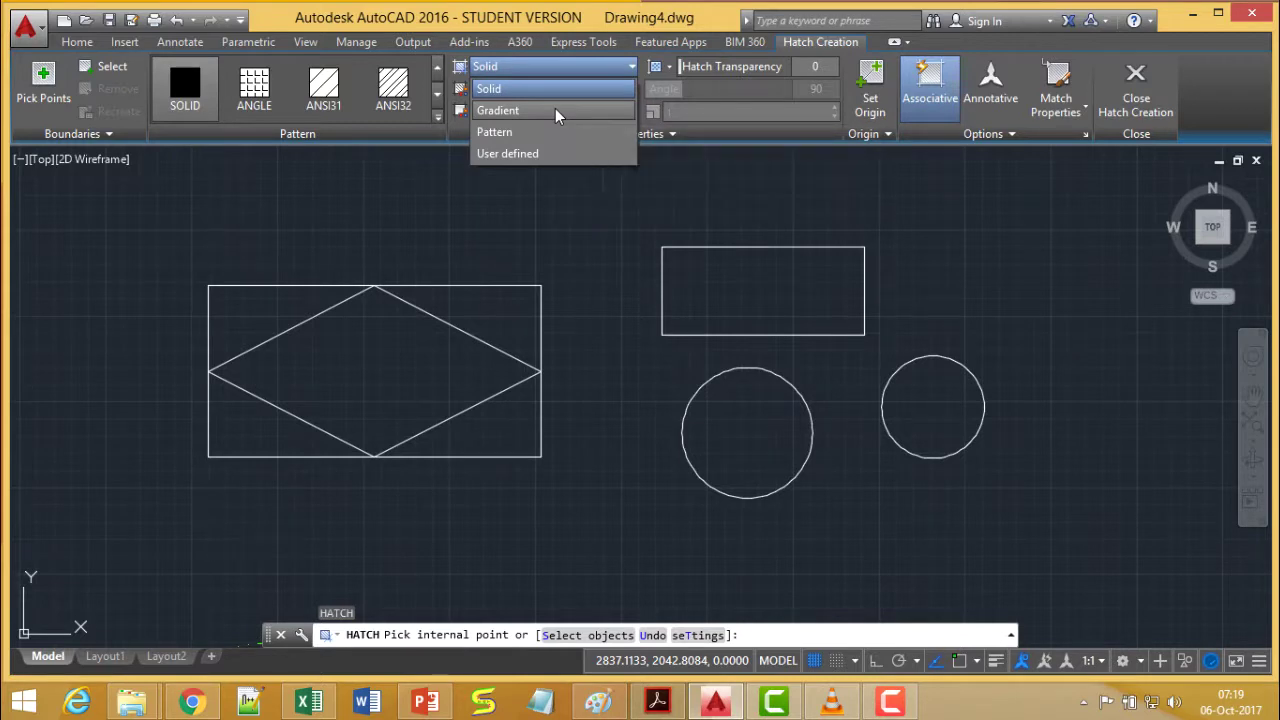
Set a GR_INVCUR gradient running from purple to yellow
left_click(555, 108)
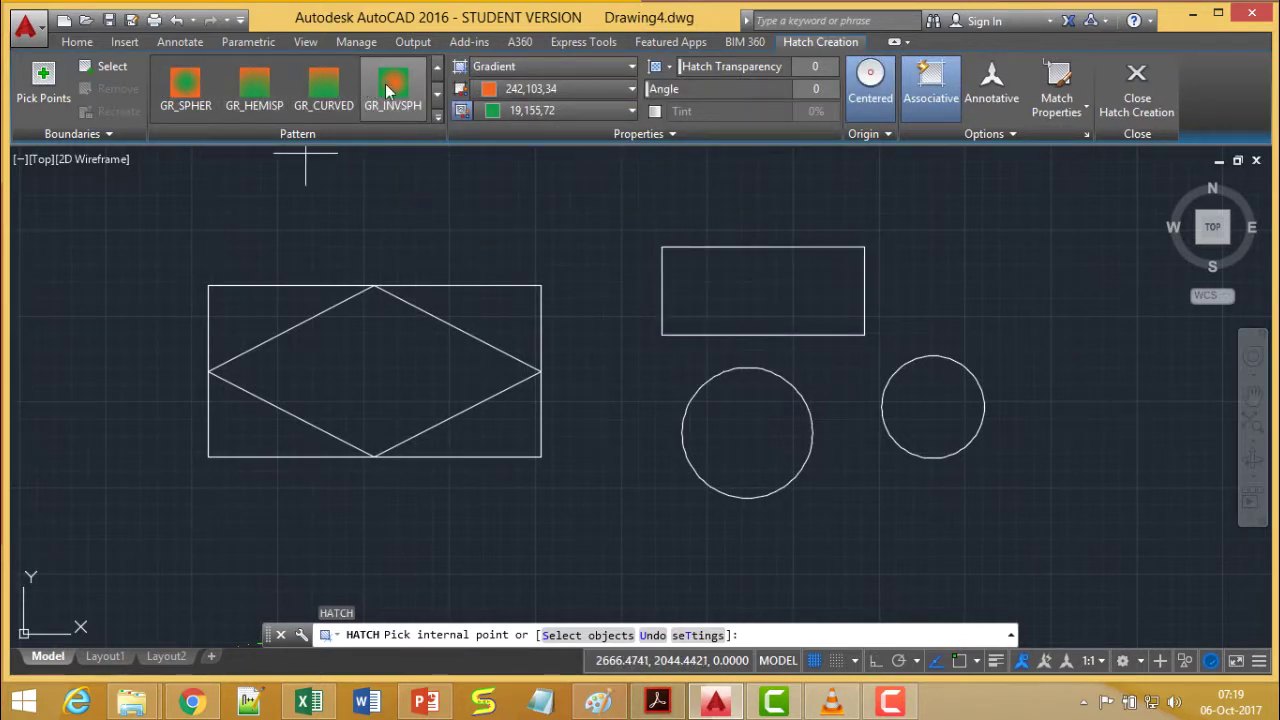
left_click(437, 97)
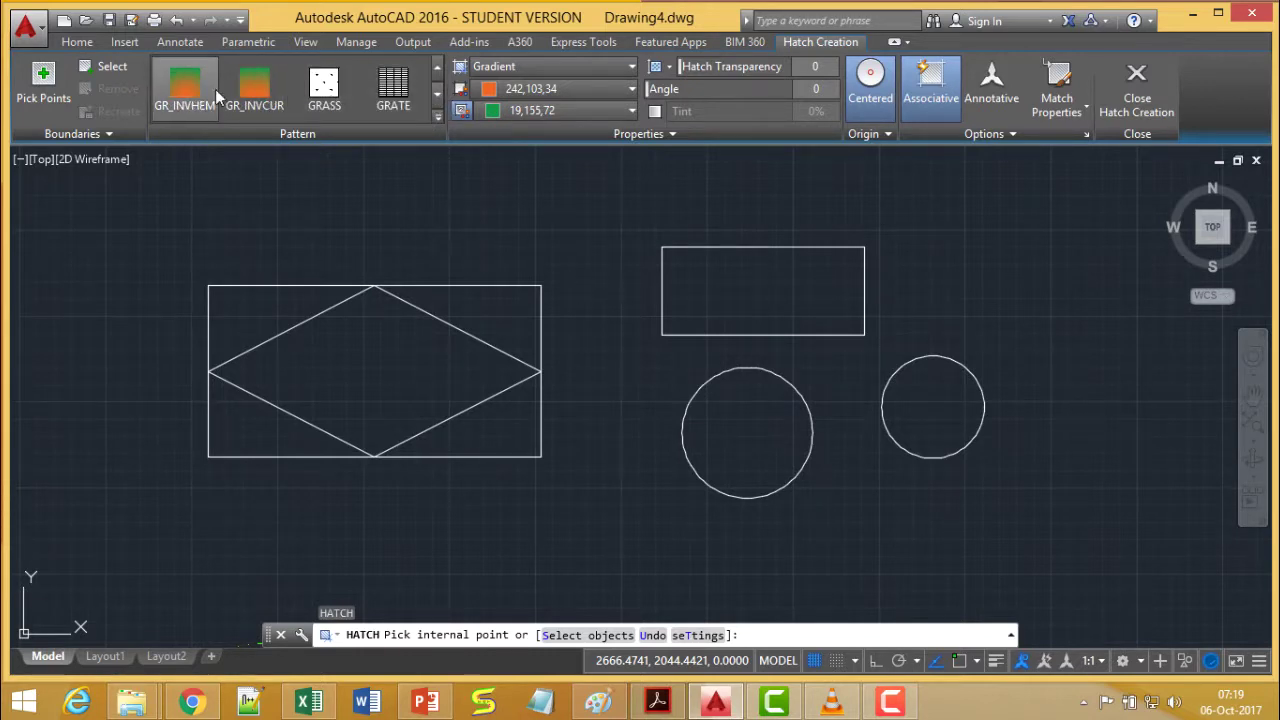
left_click(266, 90)
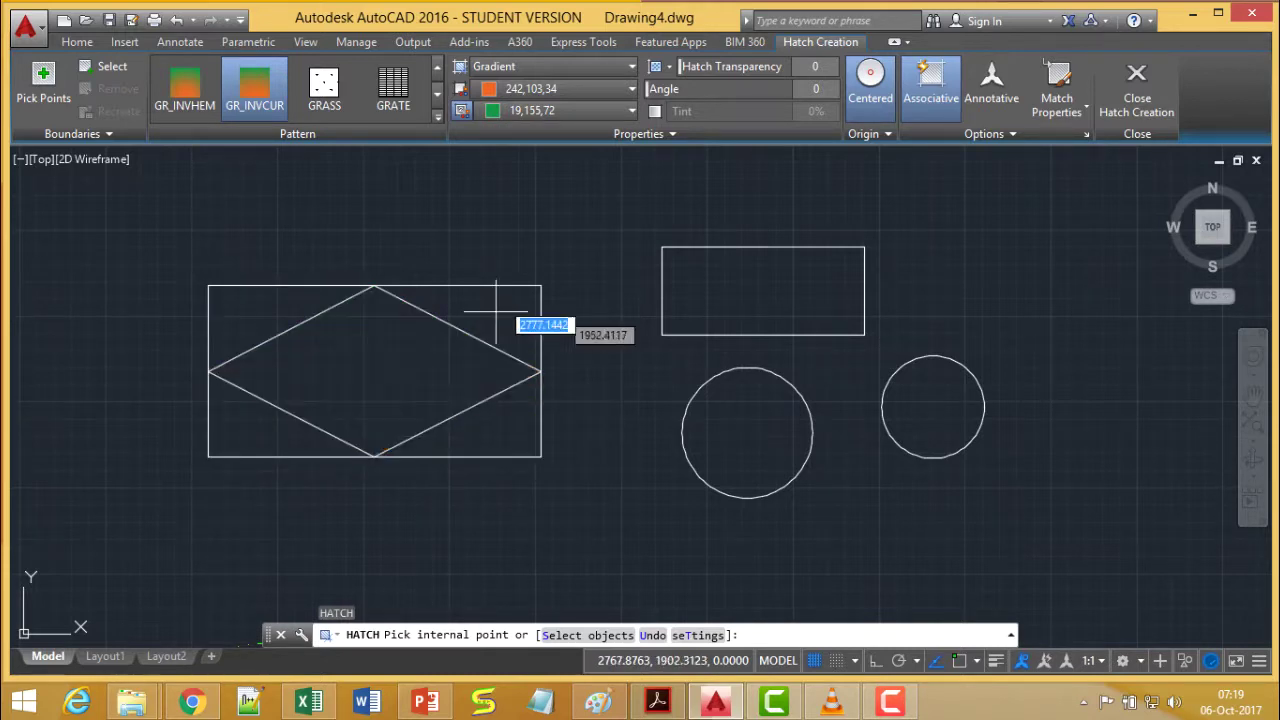
left_click(575, 89)
left_click(558, 114)
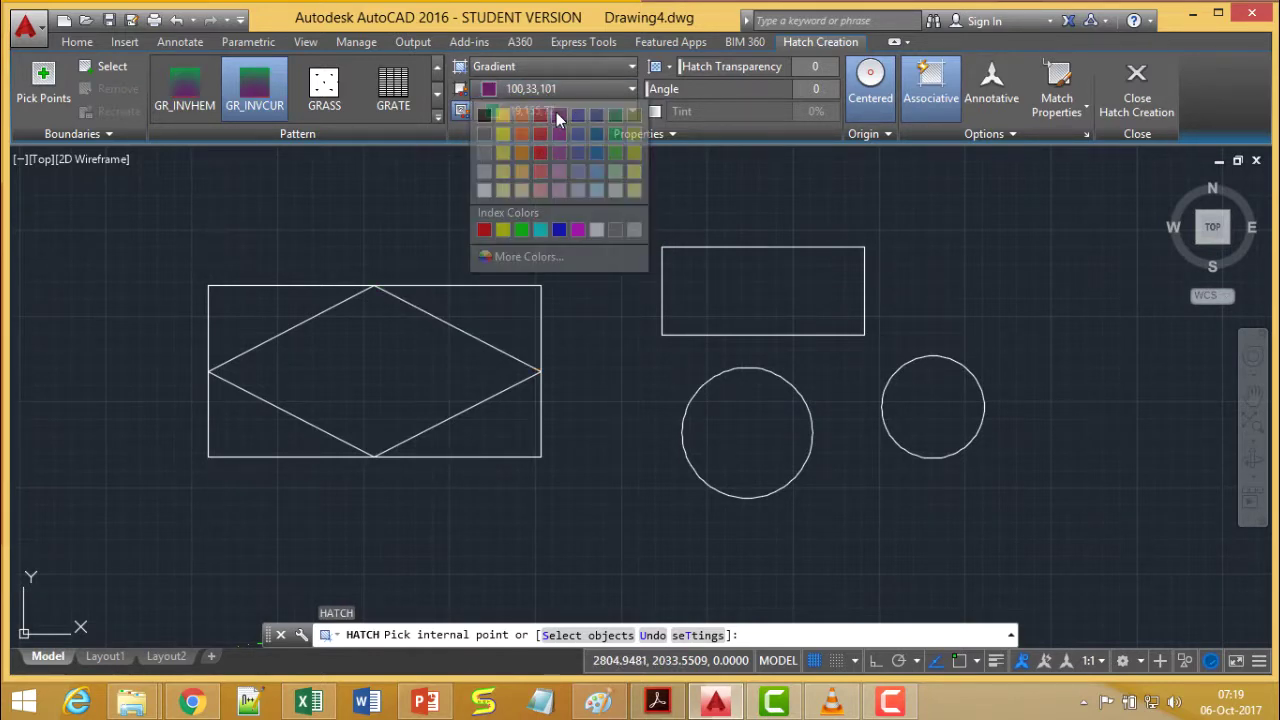
left_click(554, 109)
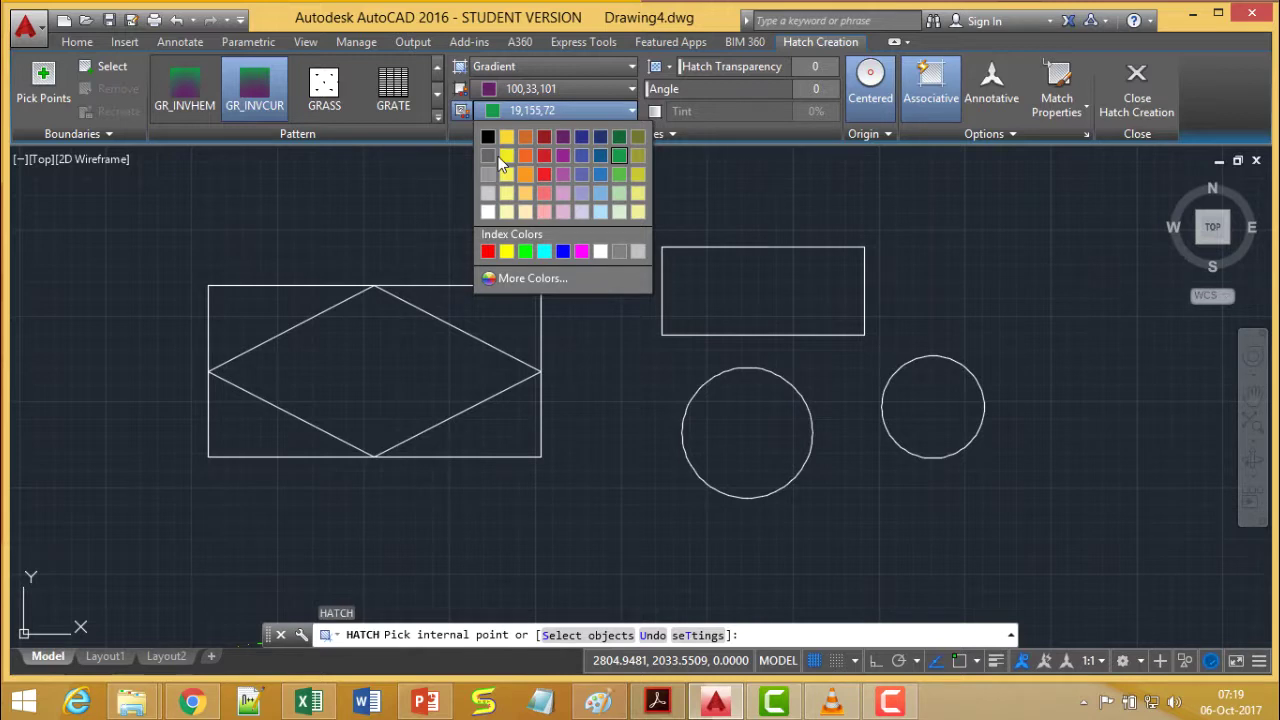
left_click(505, 156)
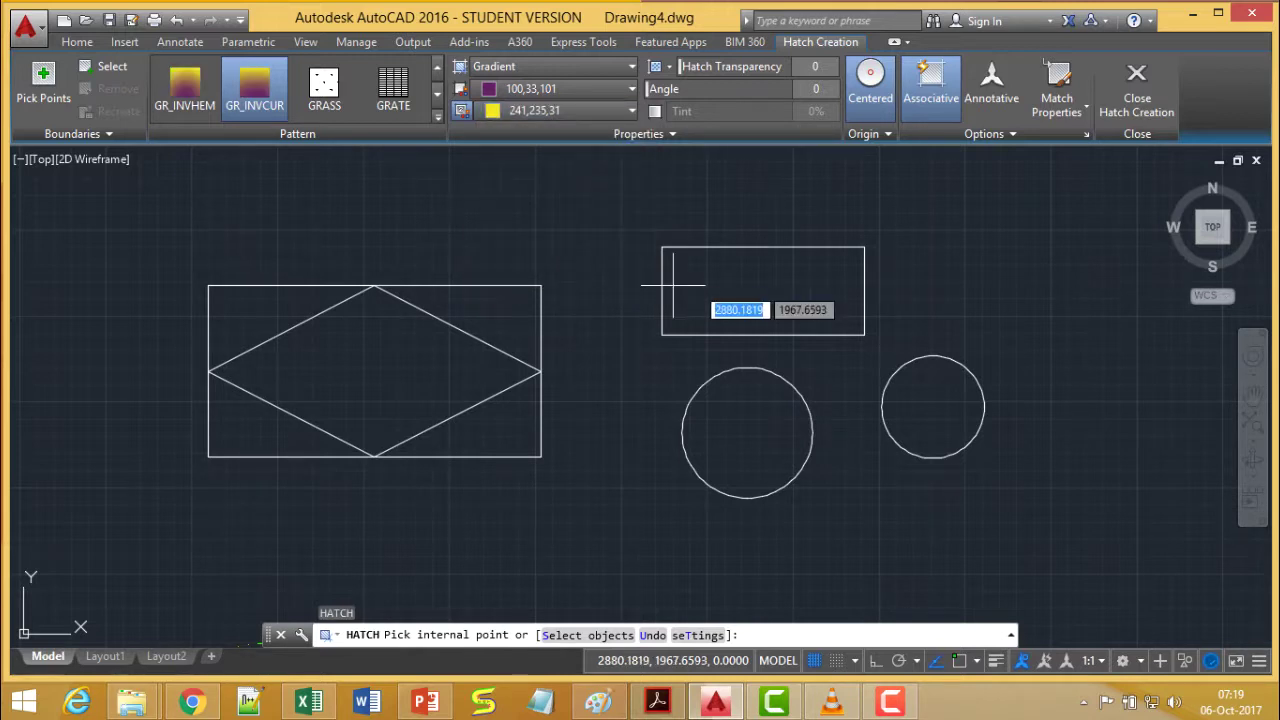
Fill the upper-right, upper-left, lower-left and lower-right triangles around the diamond
left_click(510, 327)
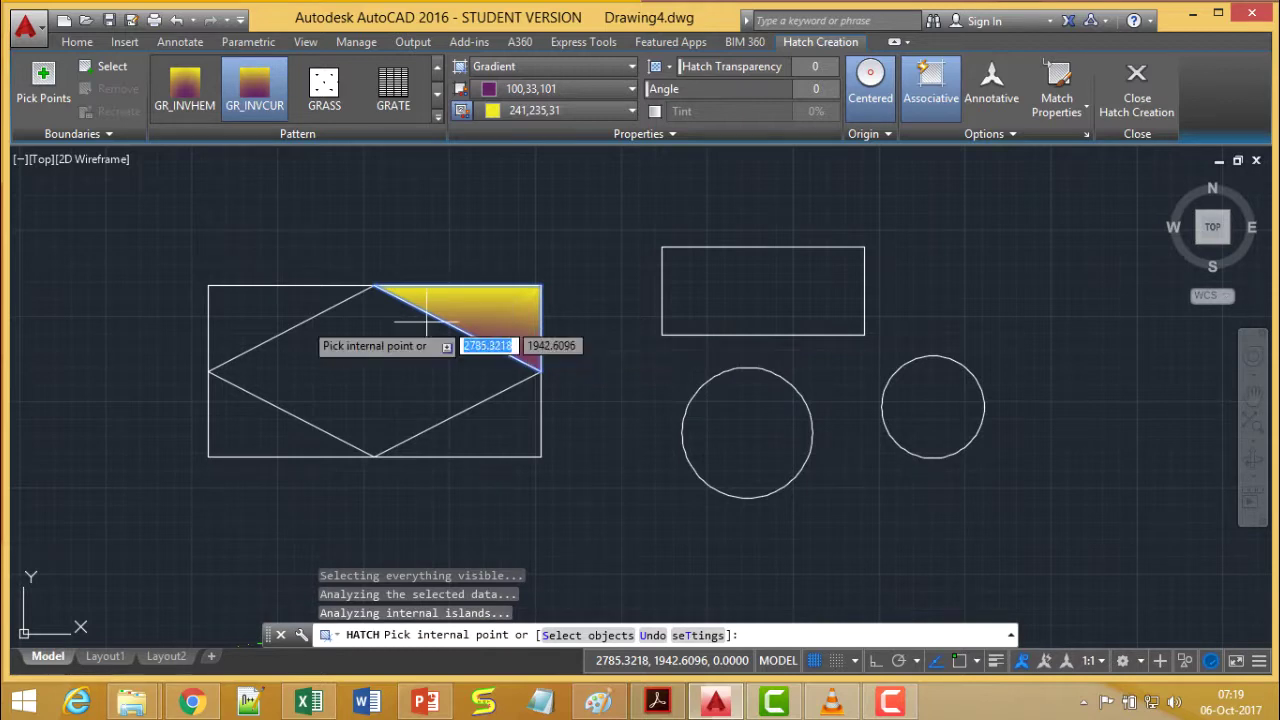
left_click(262, 325)
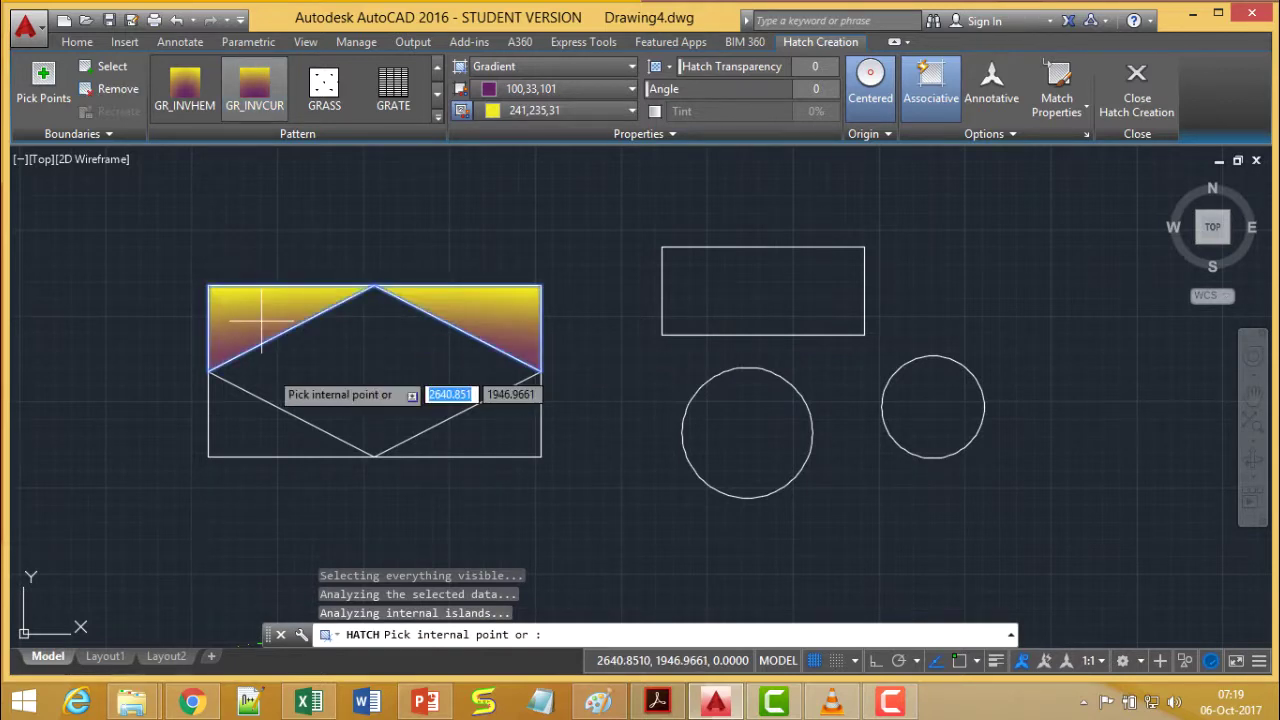
left_click(257, 429)
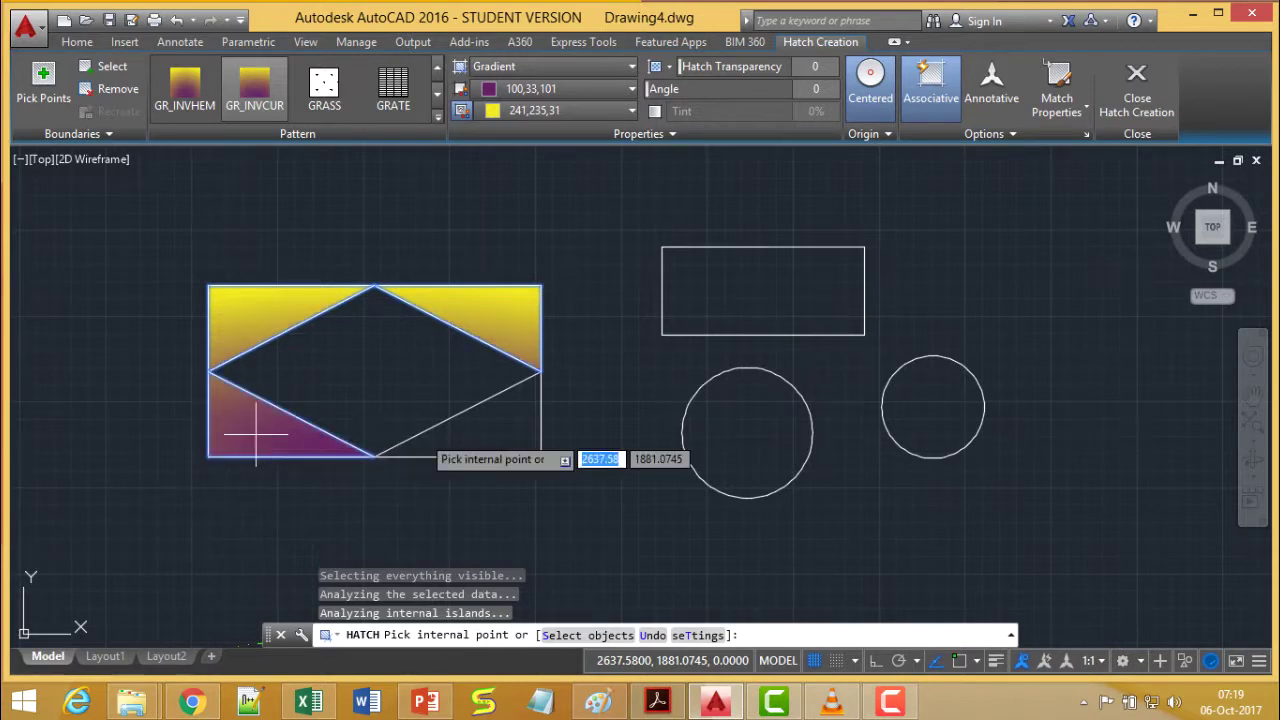
left_click(472, 432)
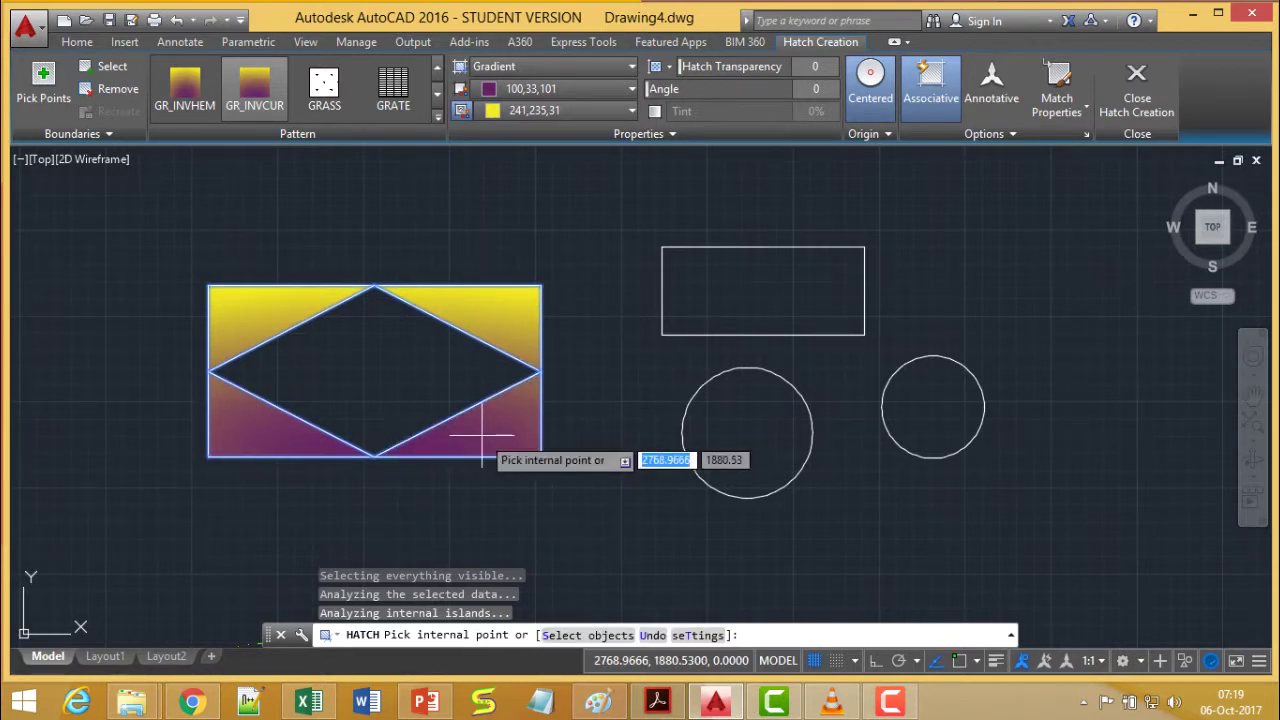
Commit the gradient fill and start a new hatch inside the small rectangle
left_click(1124, 107)
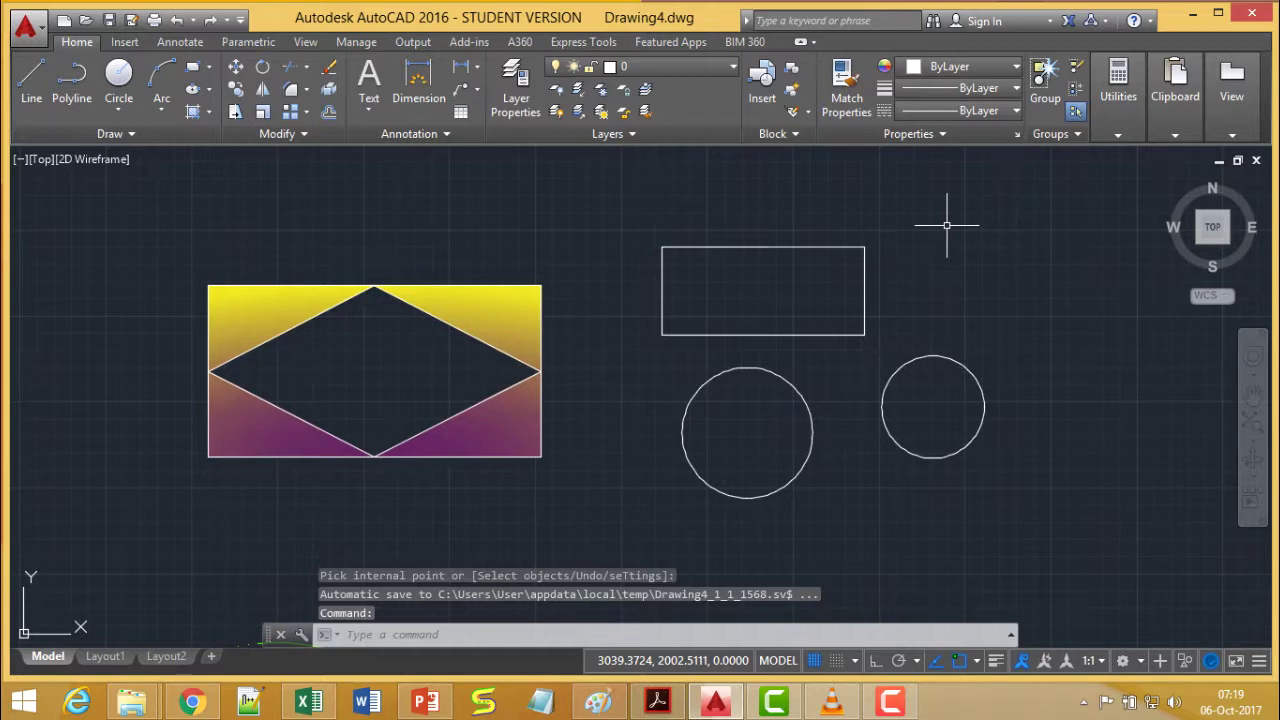
type("h")
key("Escape")
type("h")
key("Return")
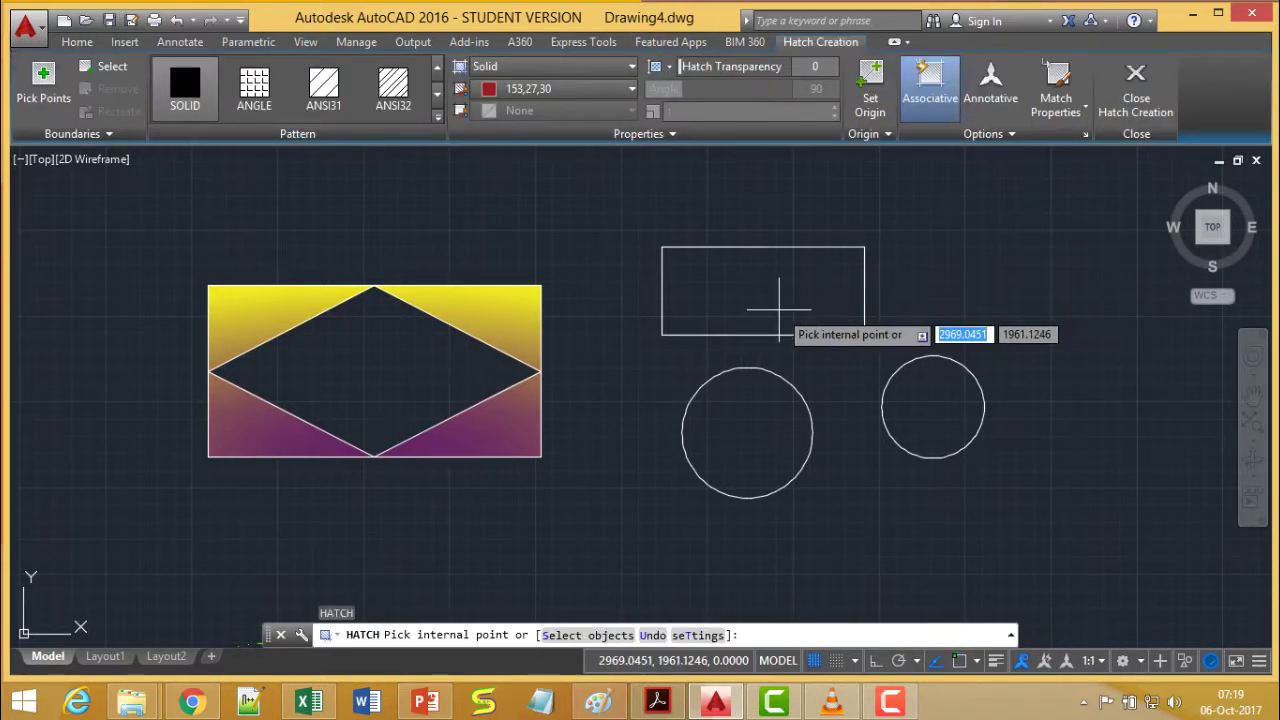
left_click(772, 305)
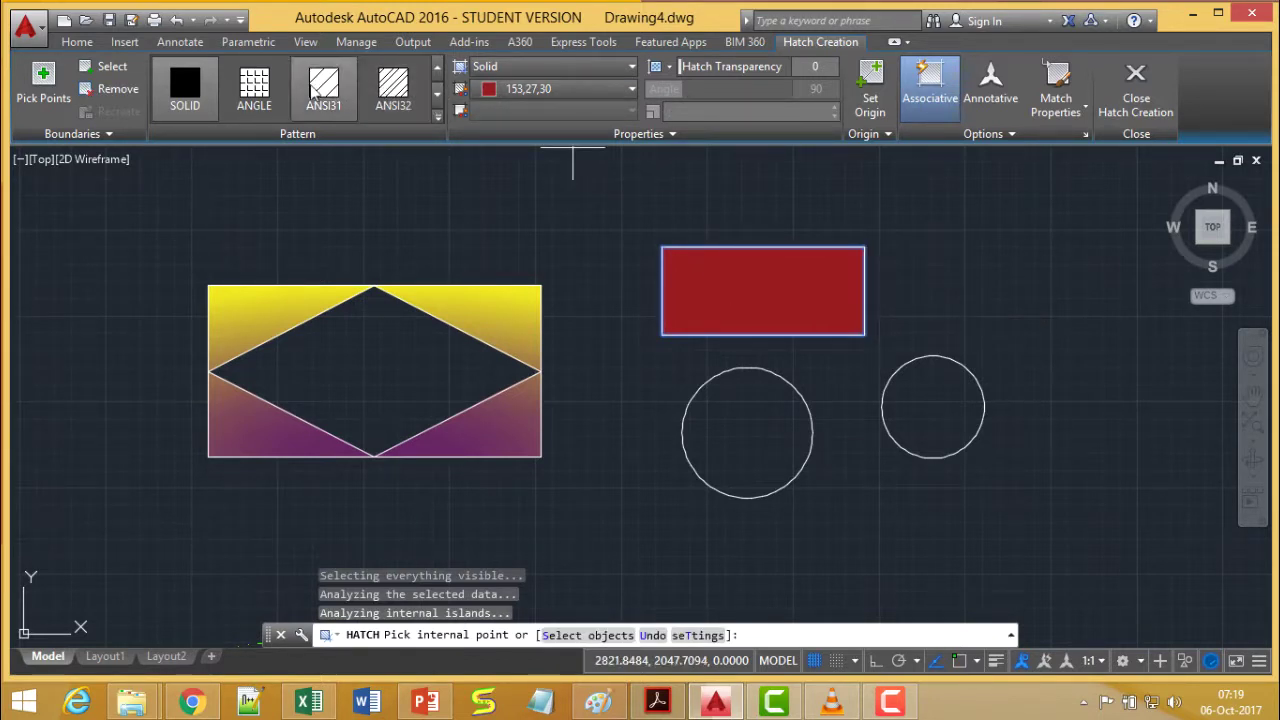
Give the rectangle's hatch the ANSI32 pattern in green 88,186,72 at angle 0, then commit it
left_click(394, 88)
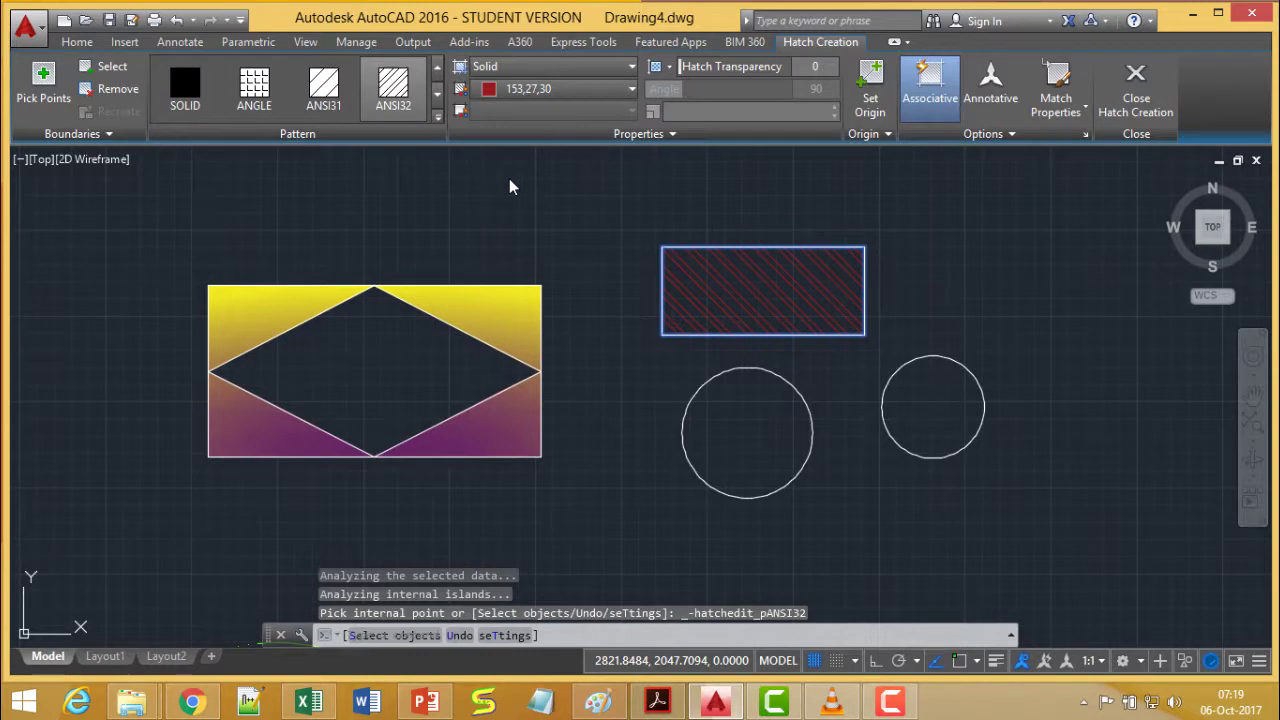
left_click(558, 90)
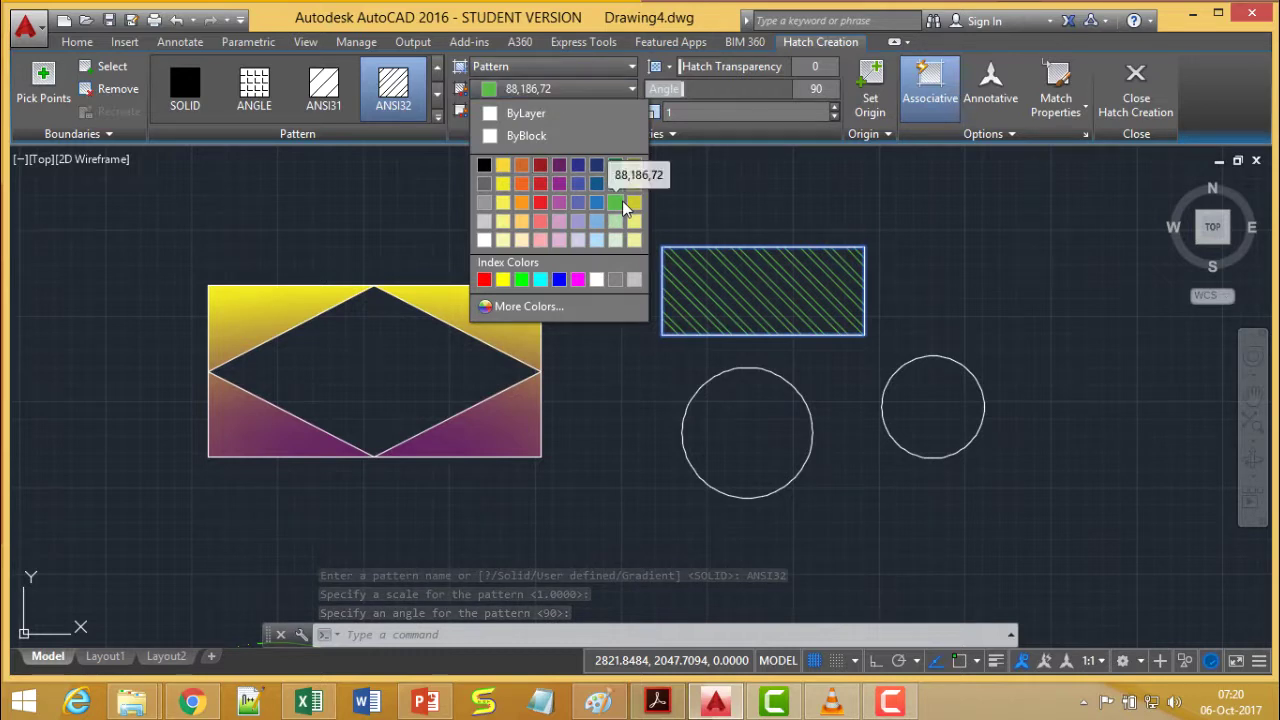
left_click(622, 204)
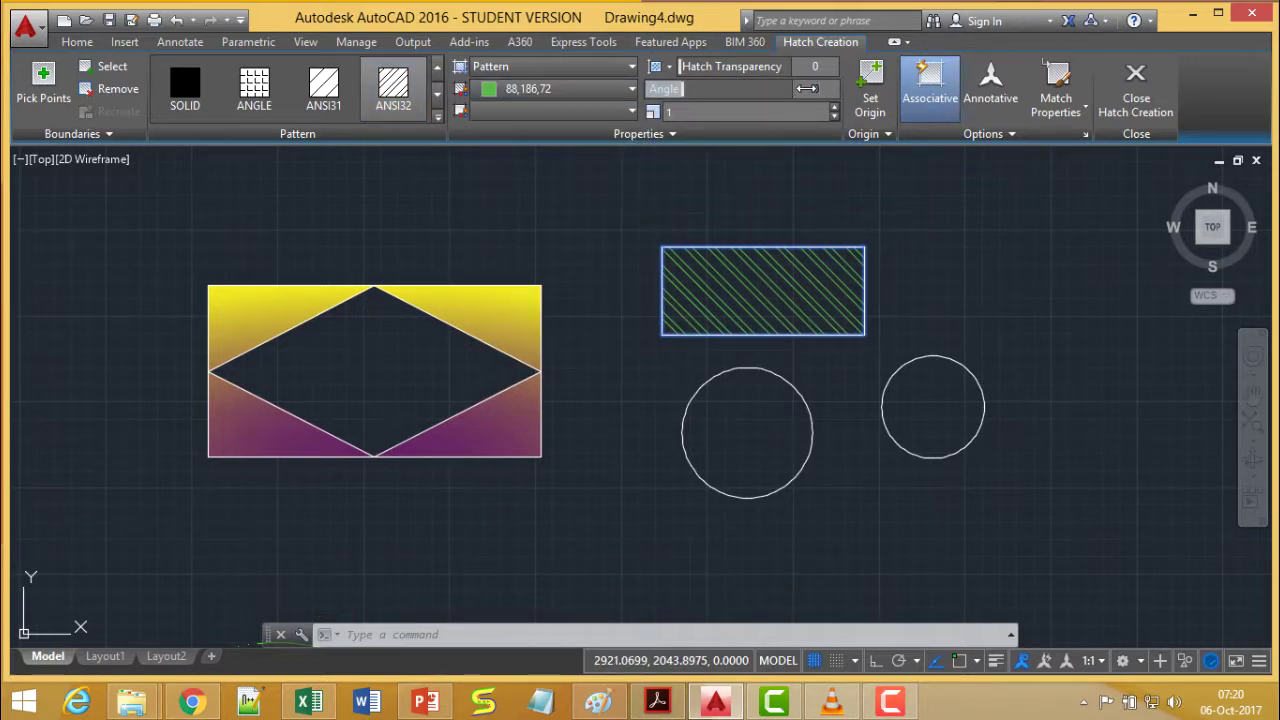
left_click_drag(806, 88, 648, 88)
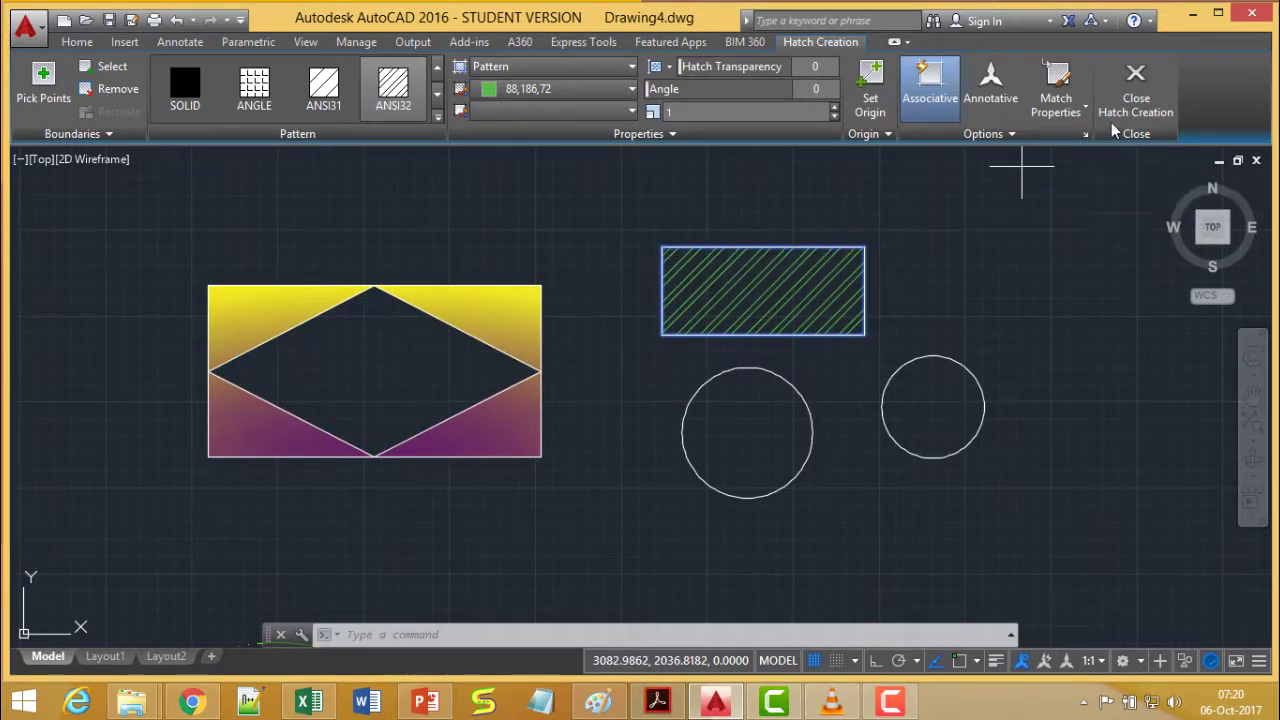
left_click(1133, 105)
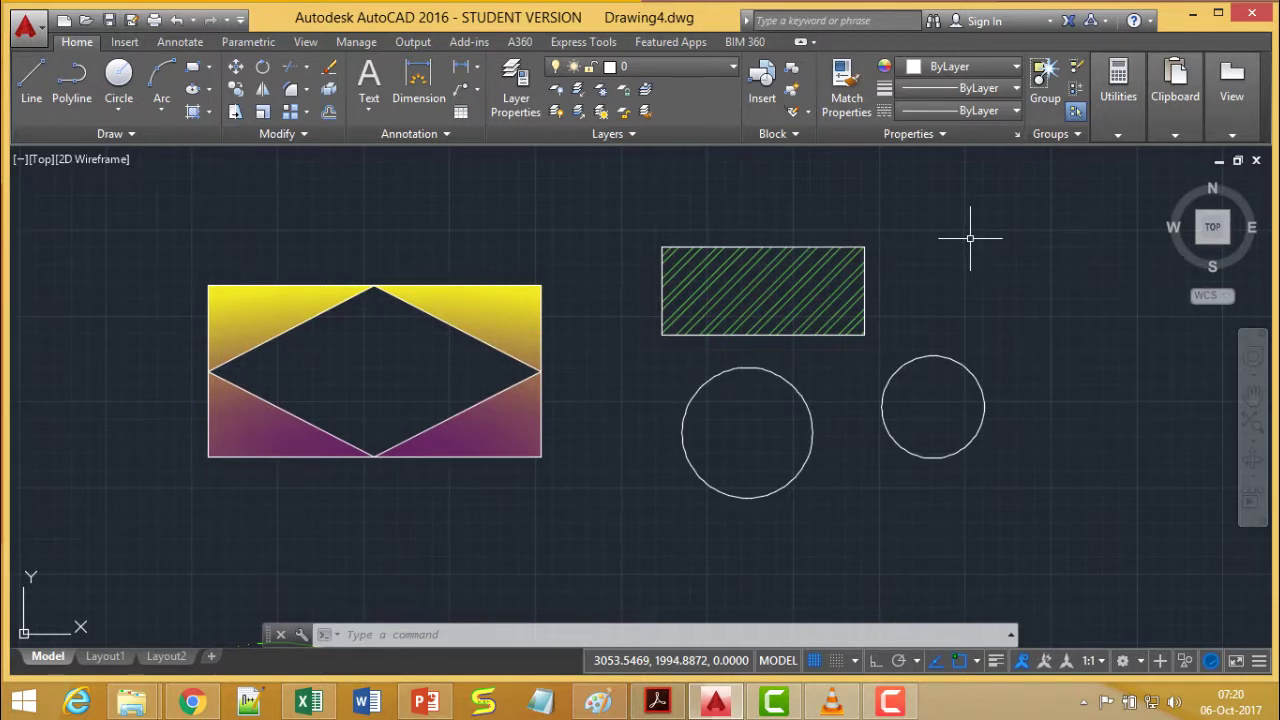
Rescale the rectangle's green ANSI32 hatch to 1.5 through Hatch Edit
left_click(765, 292)
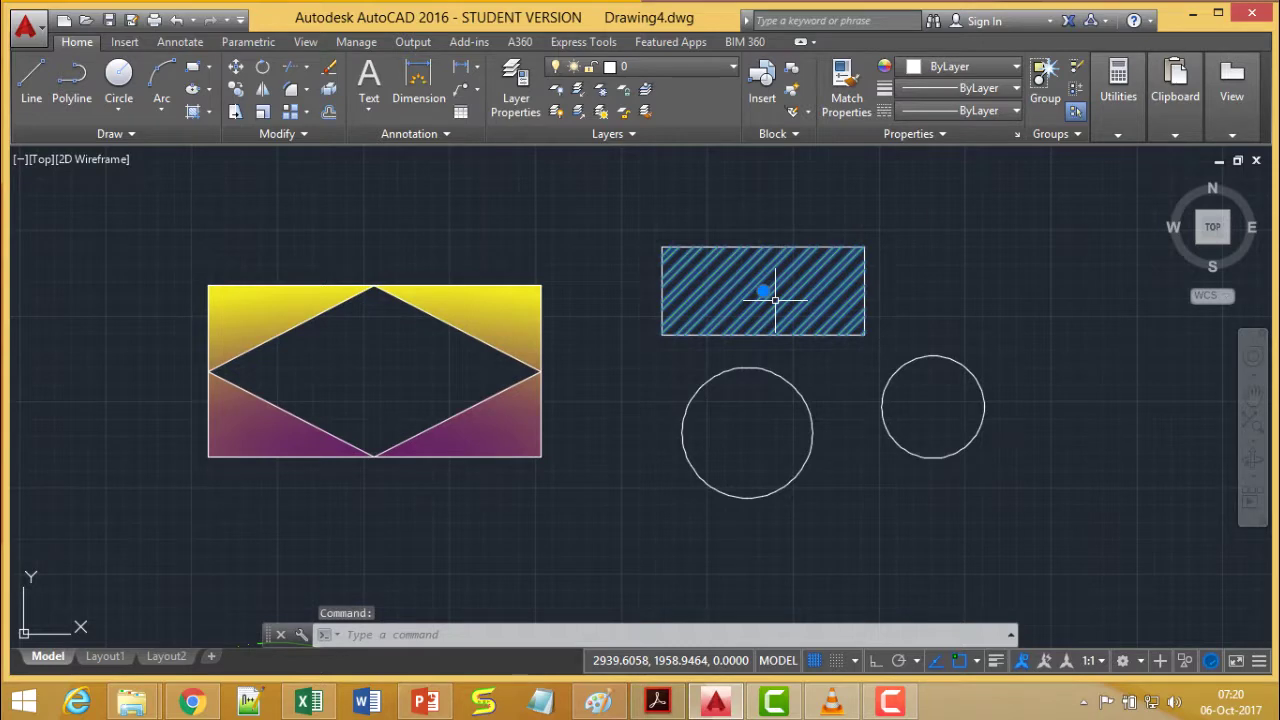
right_click(775, 298)
left_click(847, 177)
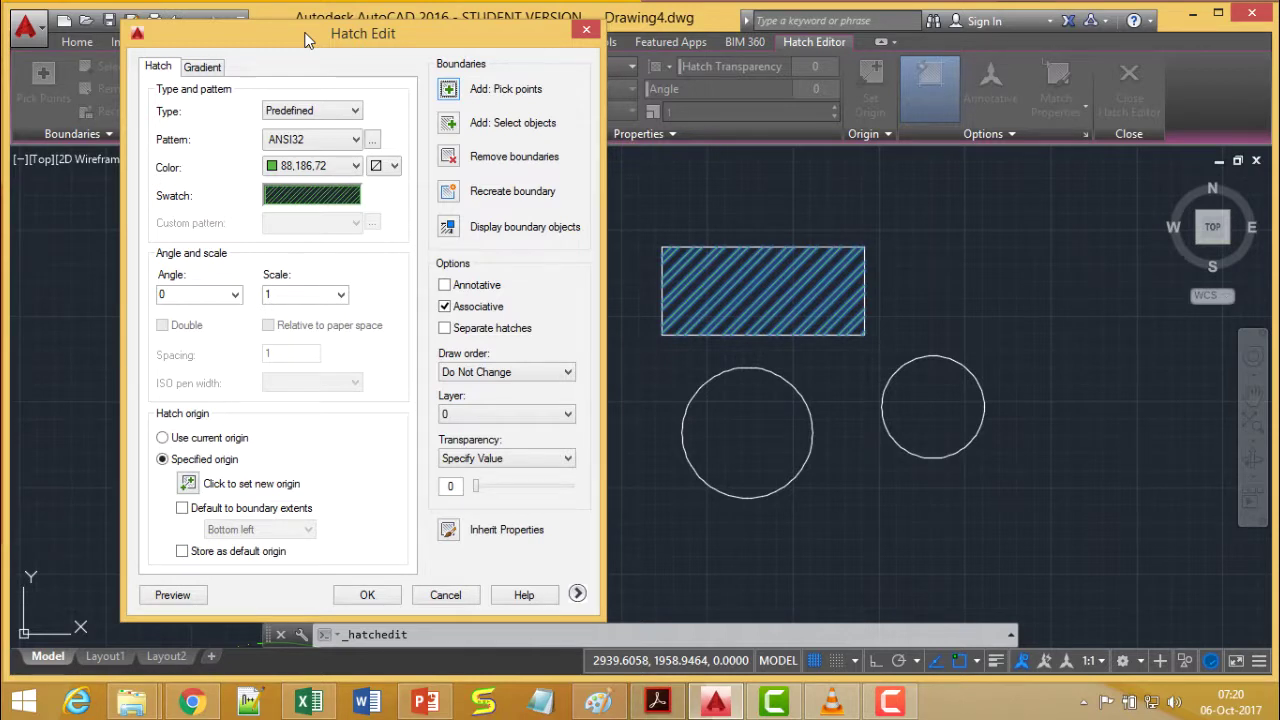
double_click(278, 292)
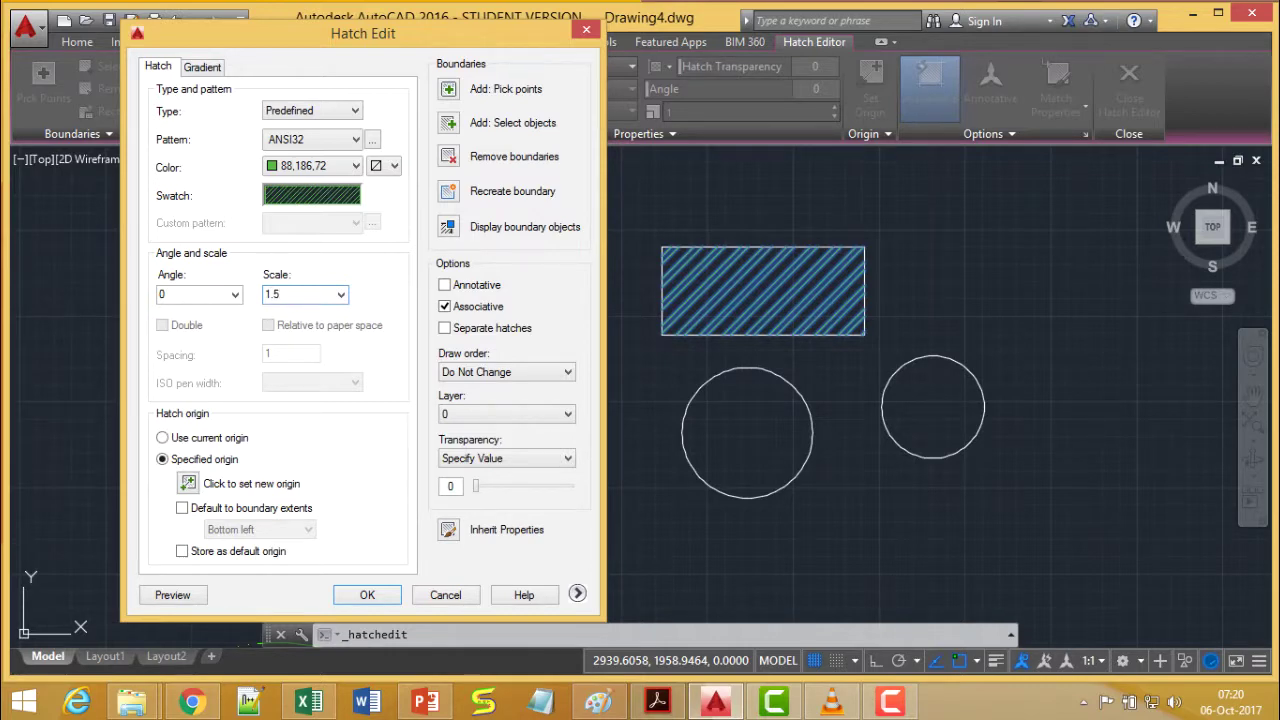
key("Return")
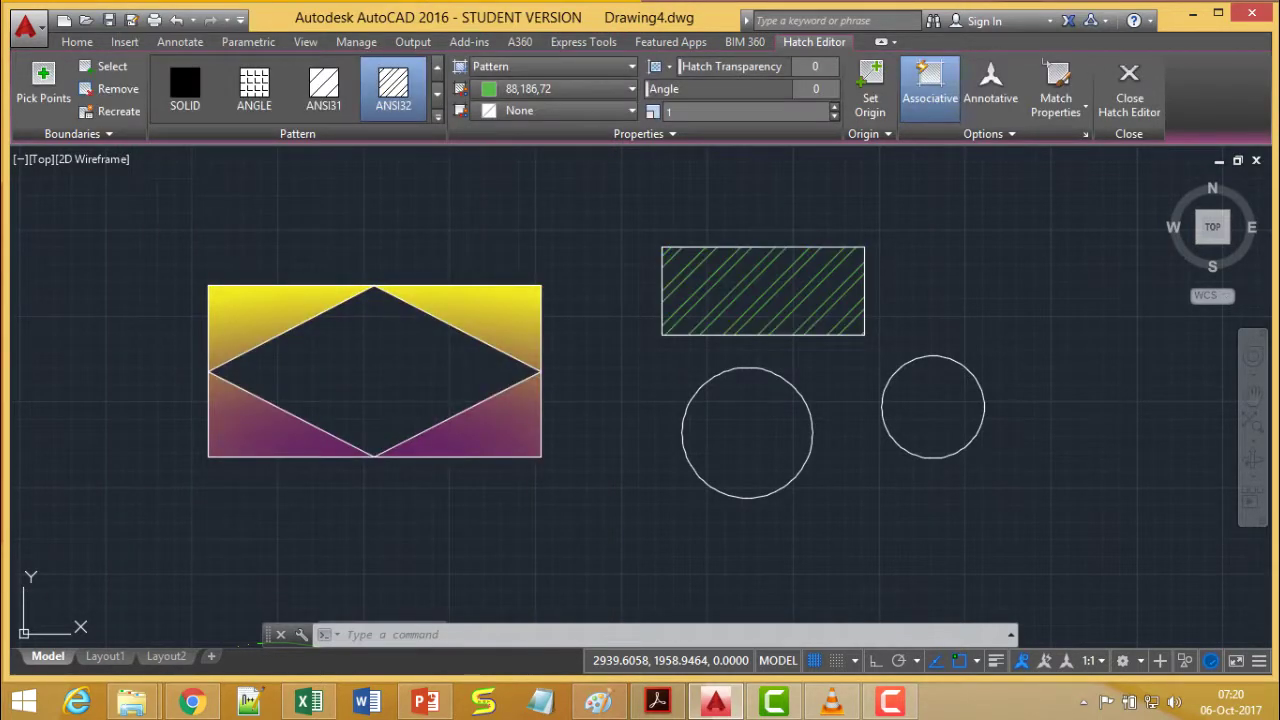
left_click(820, 266)
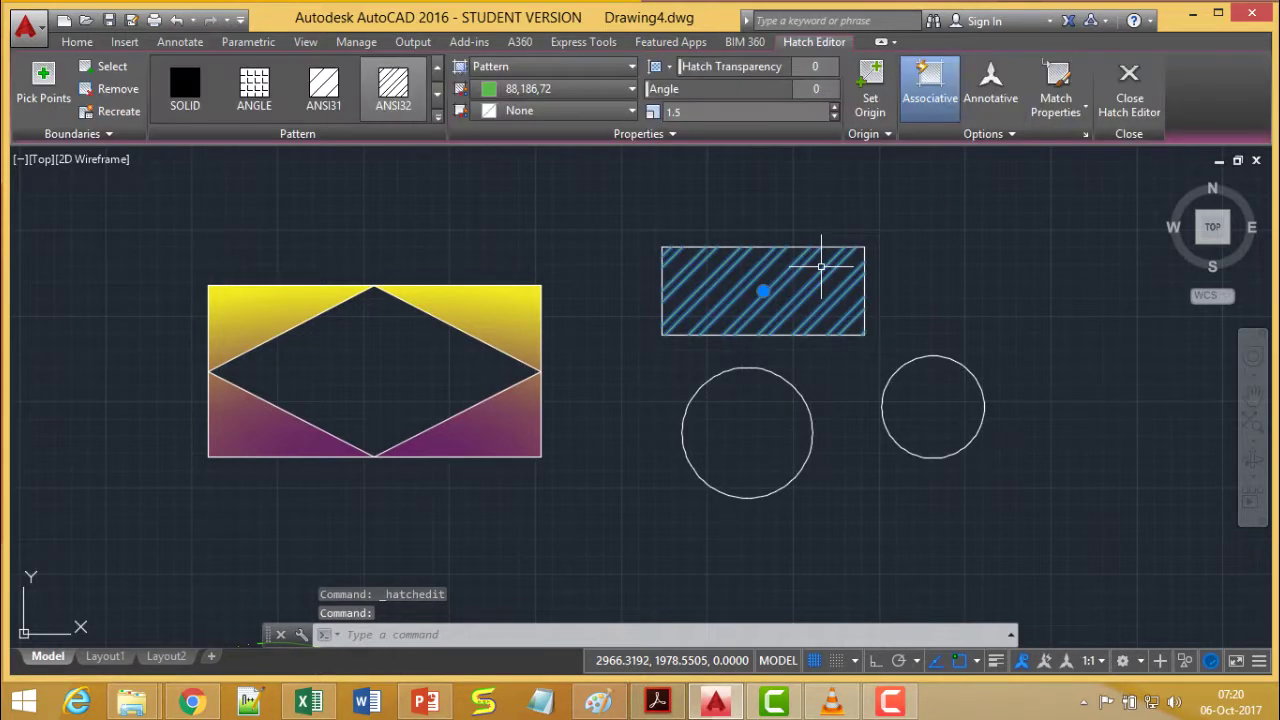
Set the rectangle hatch's angle to 45 in Hatch Edit, turning its lines vertical
right_click(810, 298)
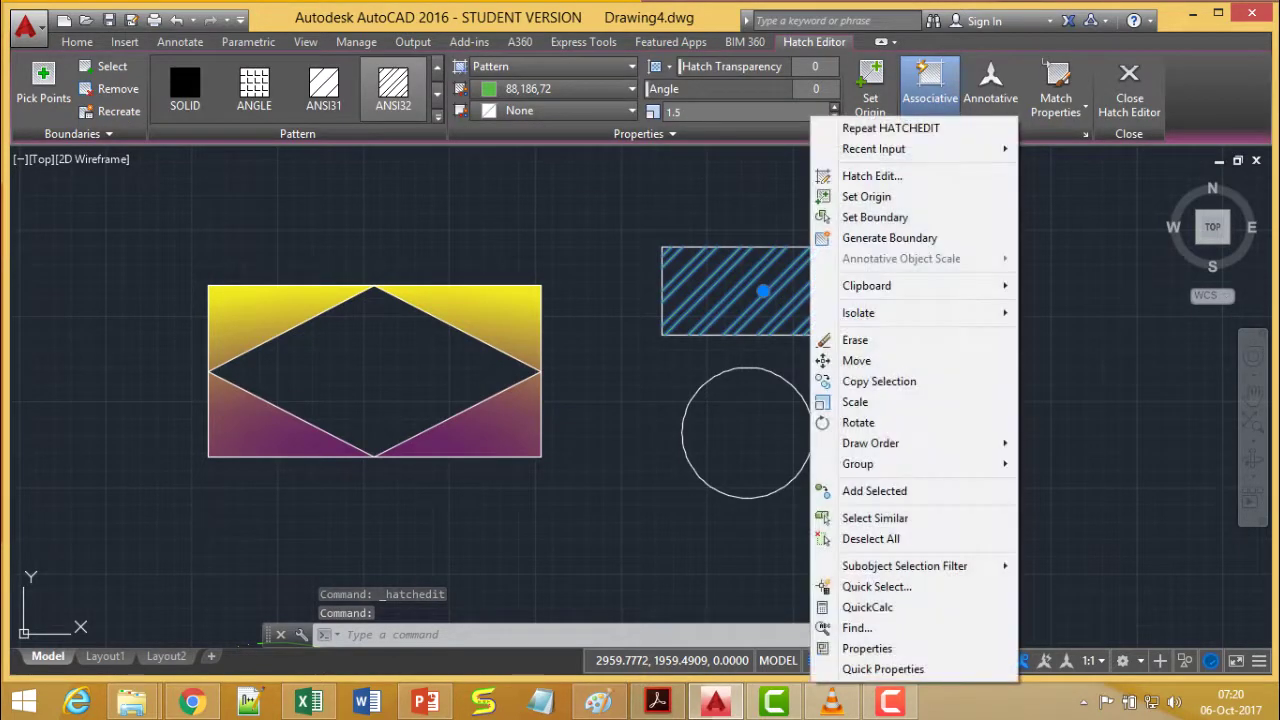
left_click(891, 177)
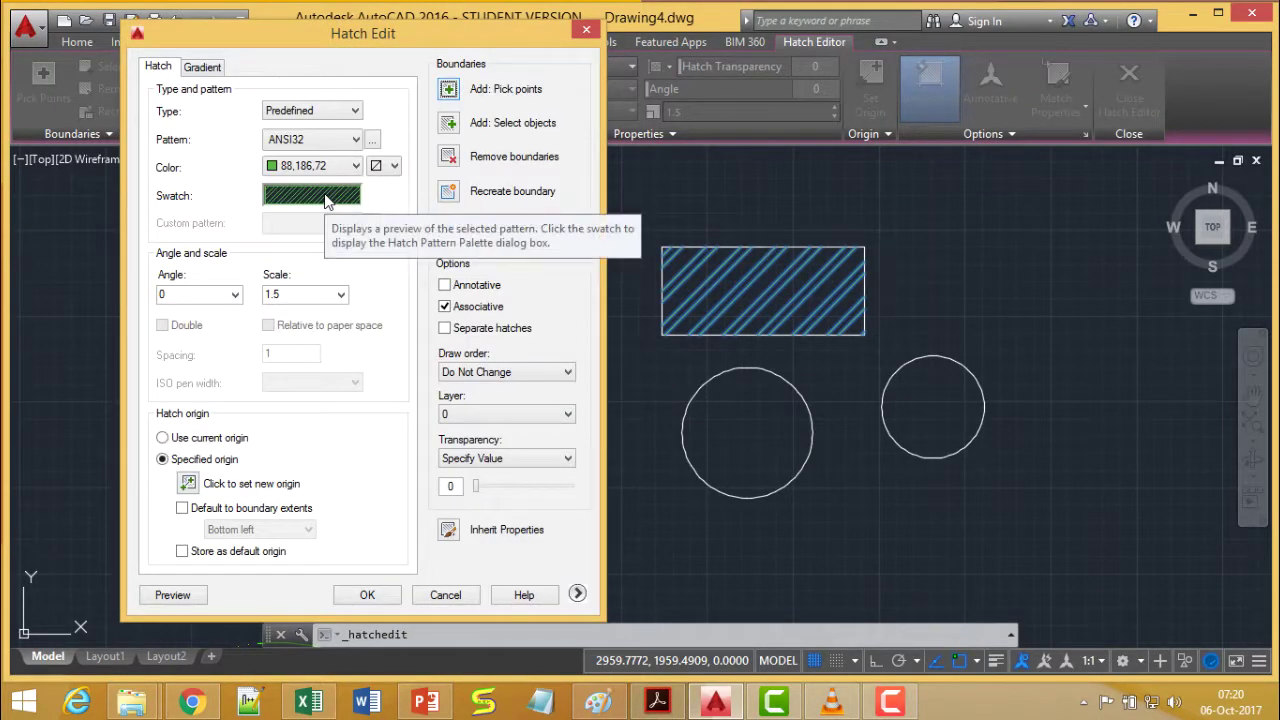
double_click(168, 295)
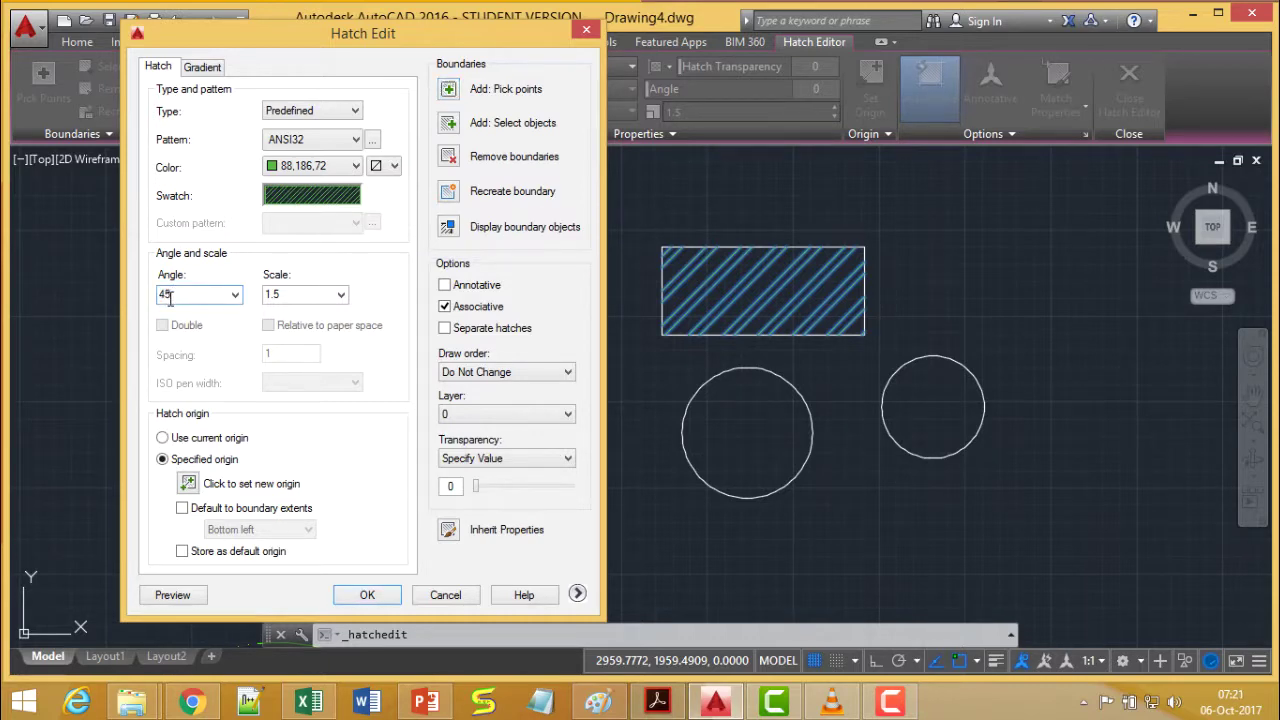
type("45")
left_click(367, 594)
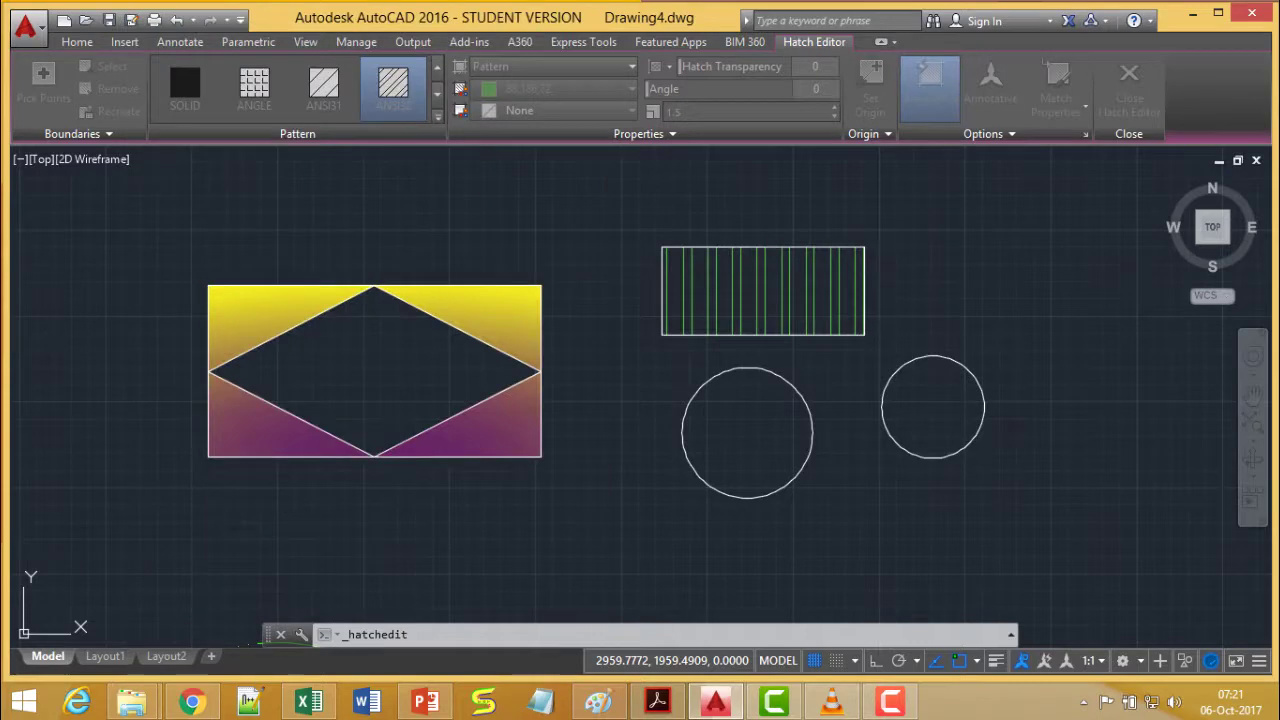
left_click(734, 285)
Change the rectangle hatch's pattern to DOLMIT in the Hatch Edit dialog
right_click(734, 285)
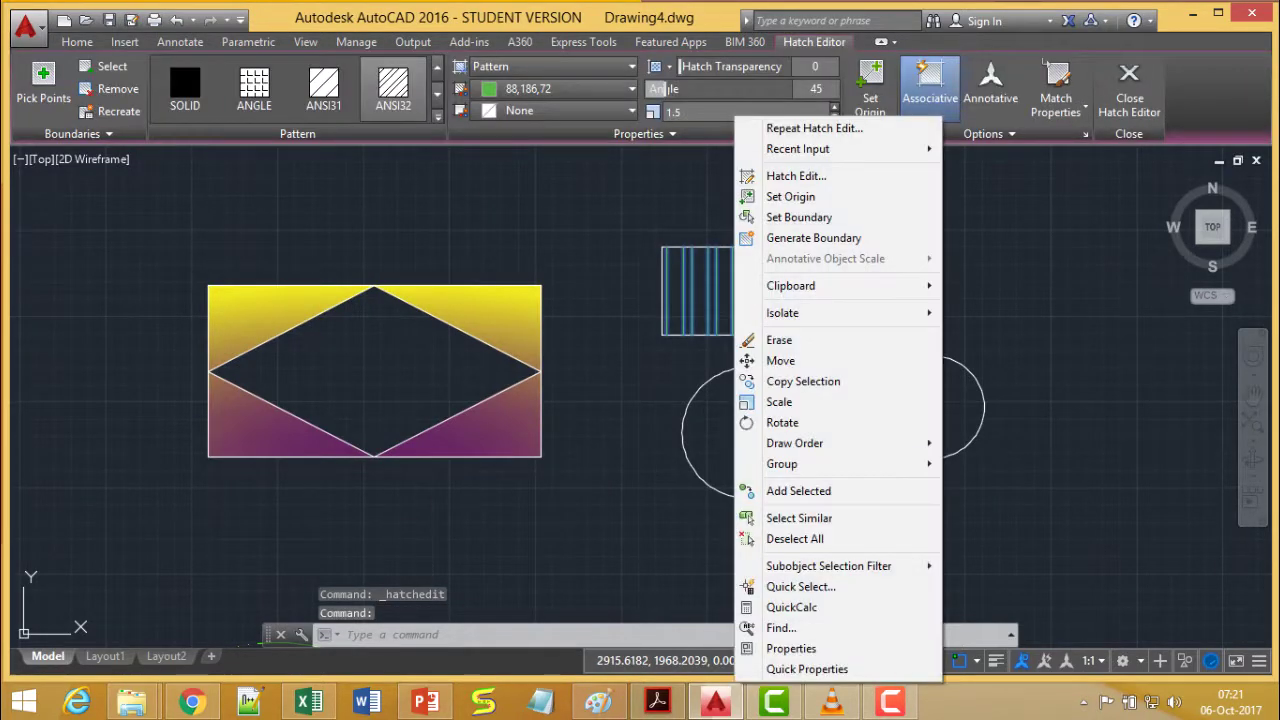
left_click(791, 178)
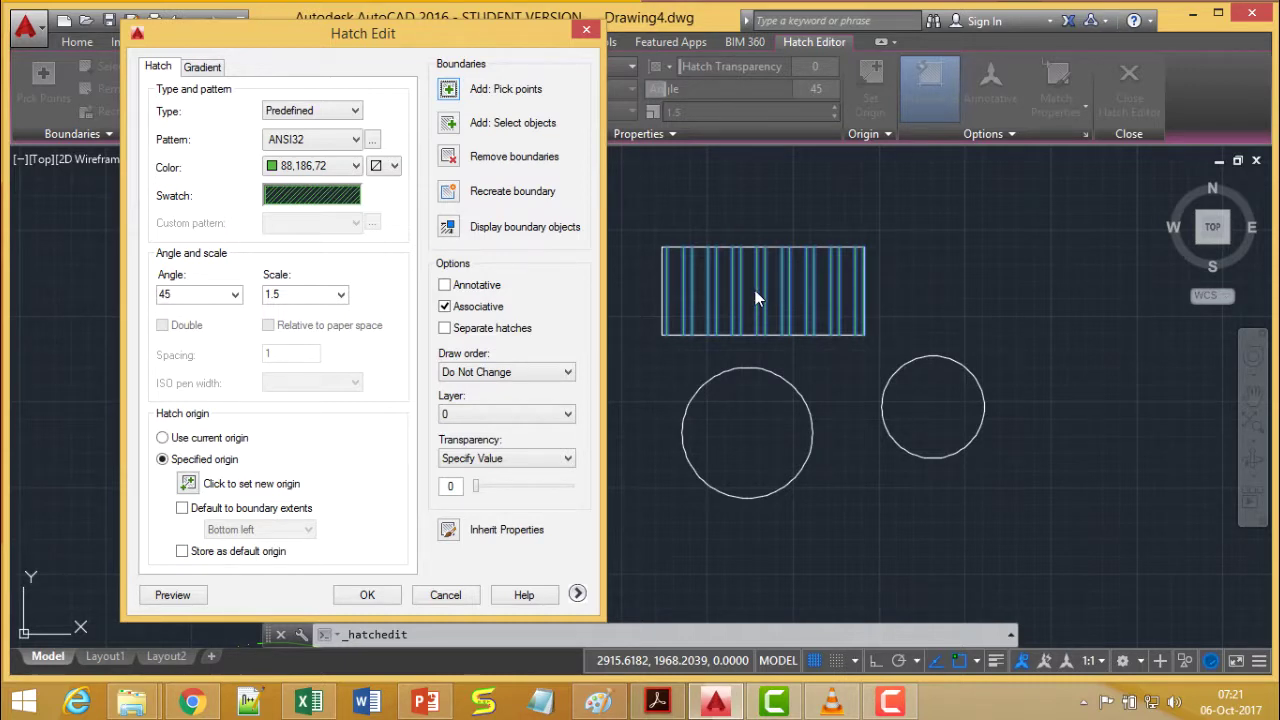
left_click(340, 140)
scroll(330, 400, "down", 3)
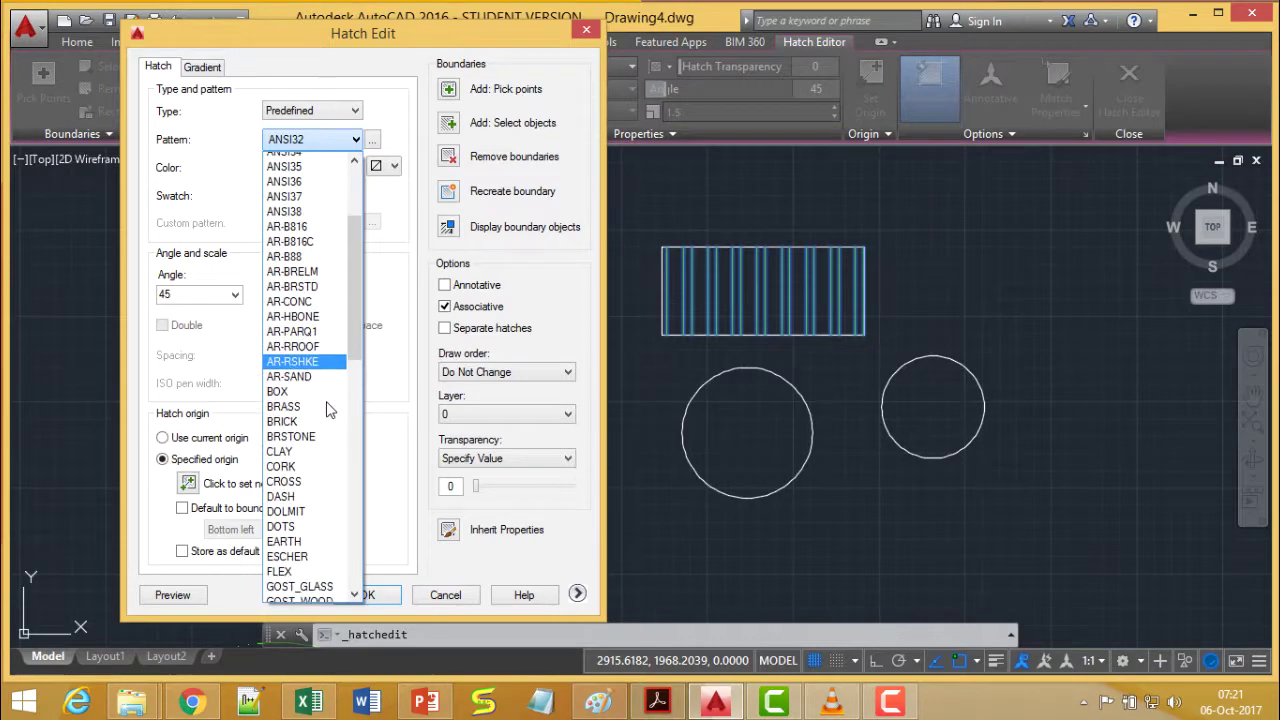
scroll(330, 410, "down", 1)
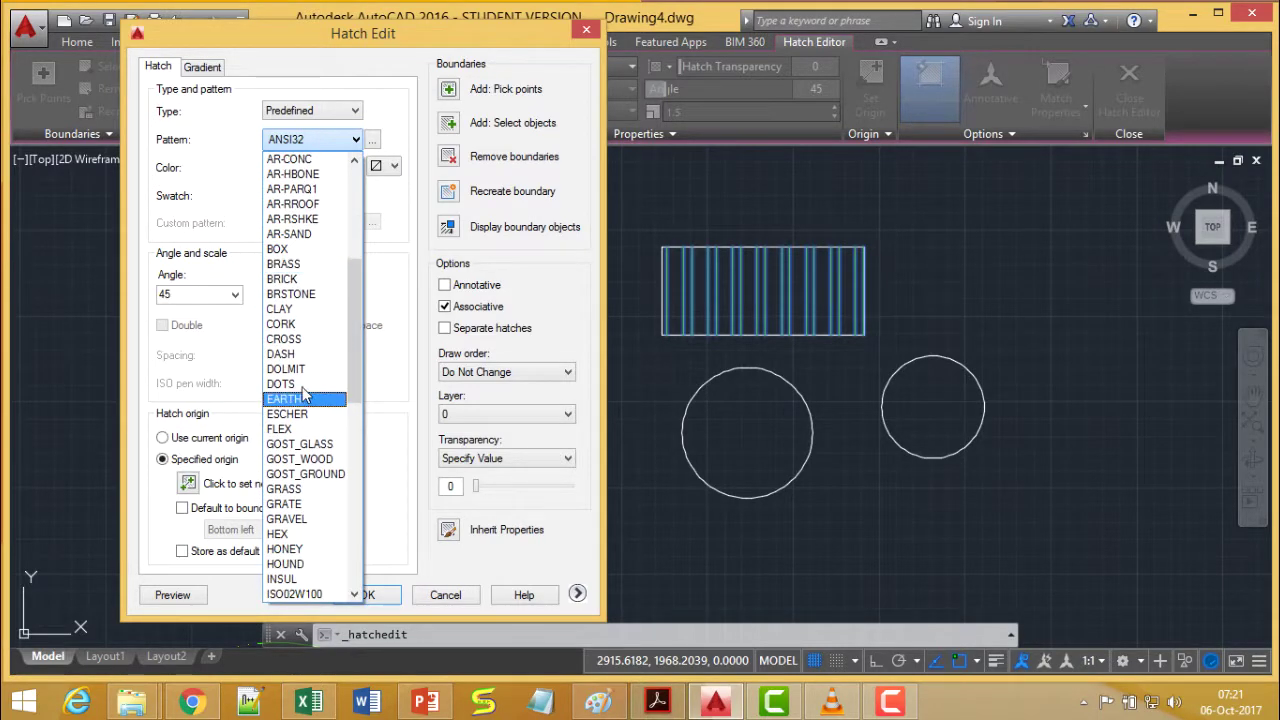
left_click(295, 370)
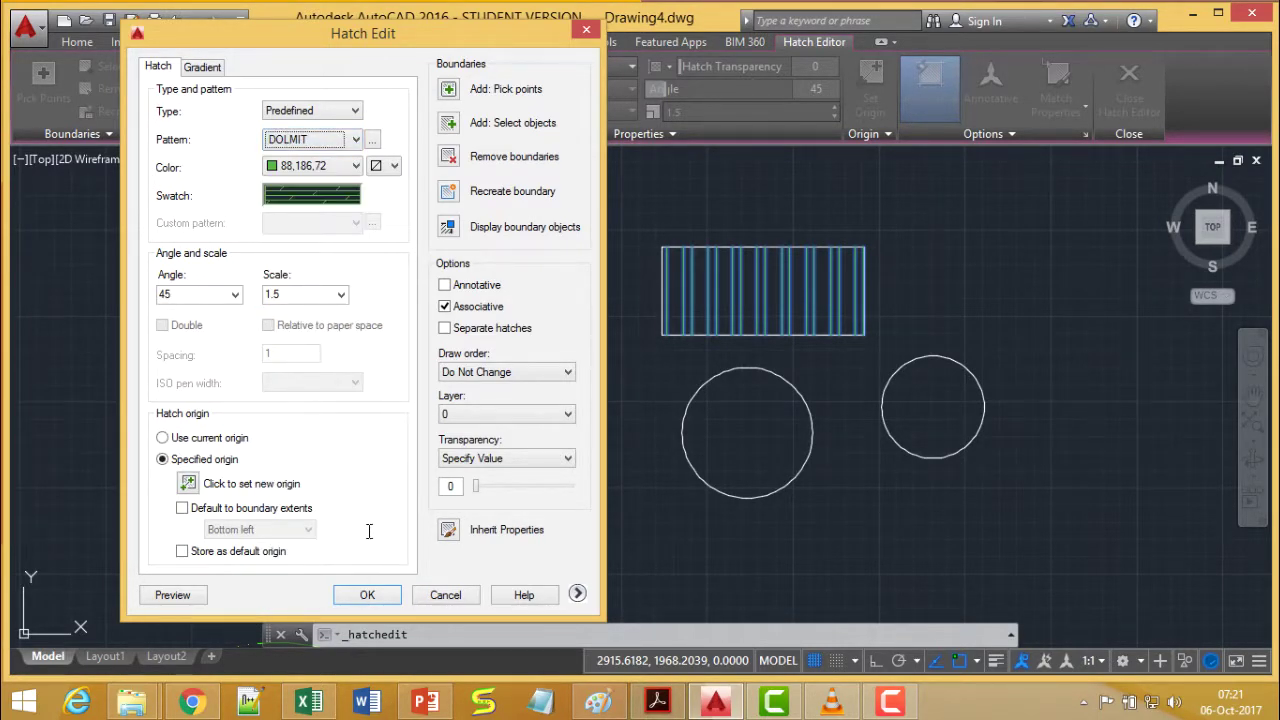
left_click(367, 594)
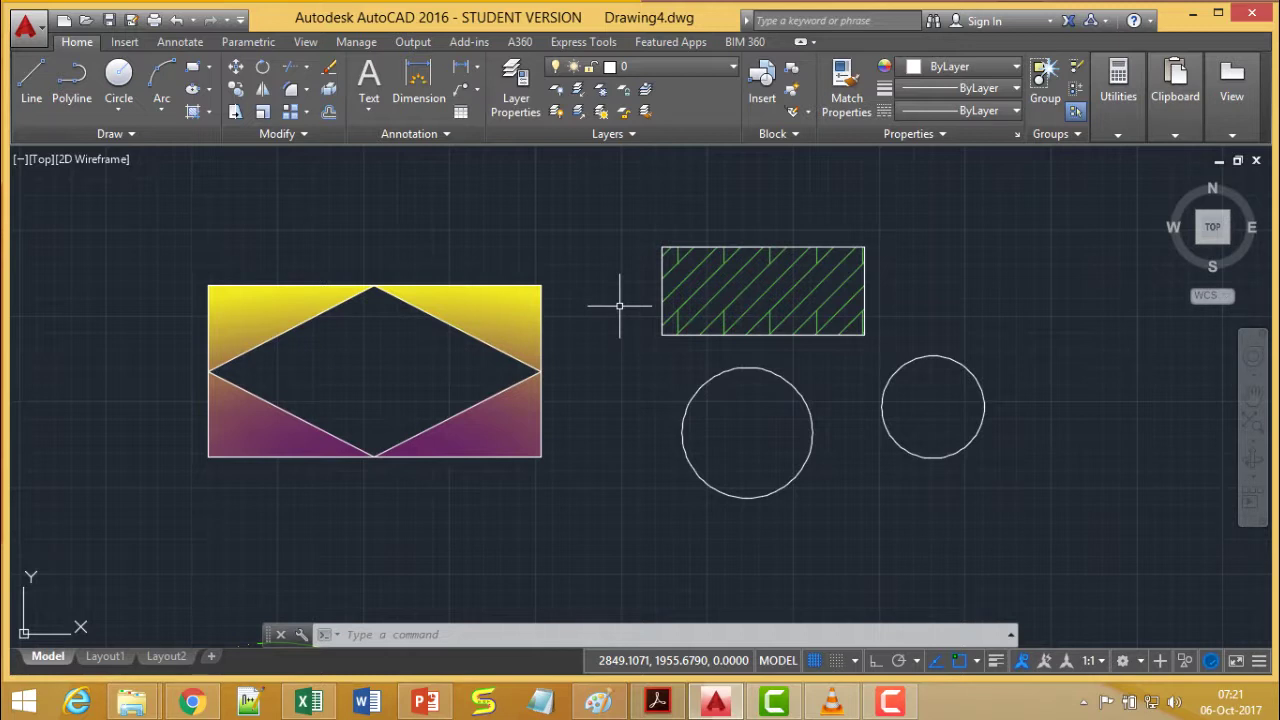
Match the rectangle hatch to the diamond's purple-yellow GR_INVCUR gradient and centre it
left_click(754, 300)
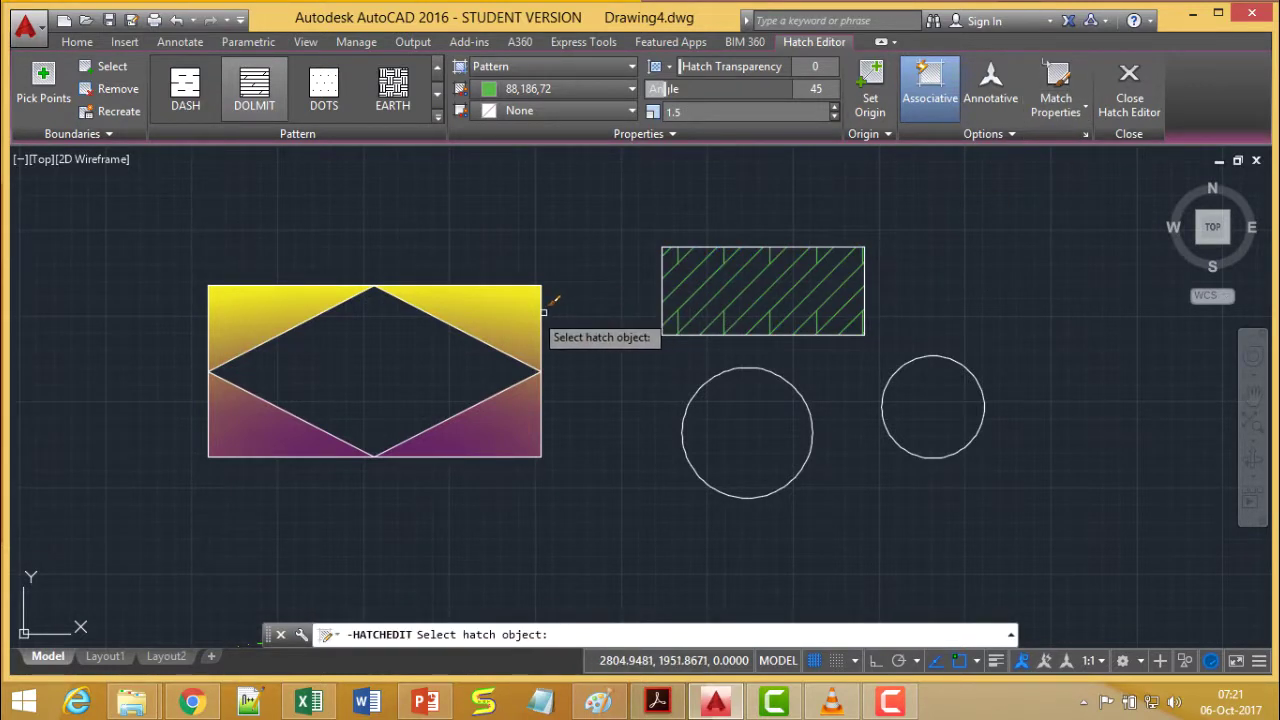
left_click(509, 307)
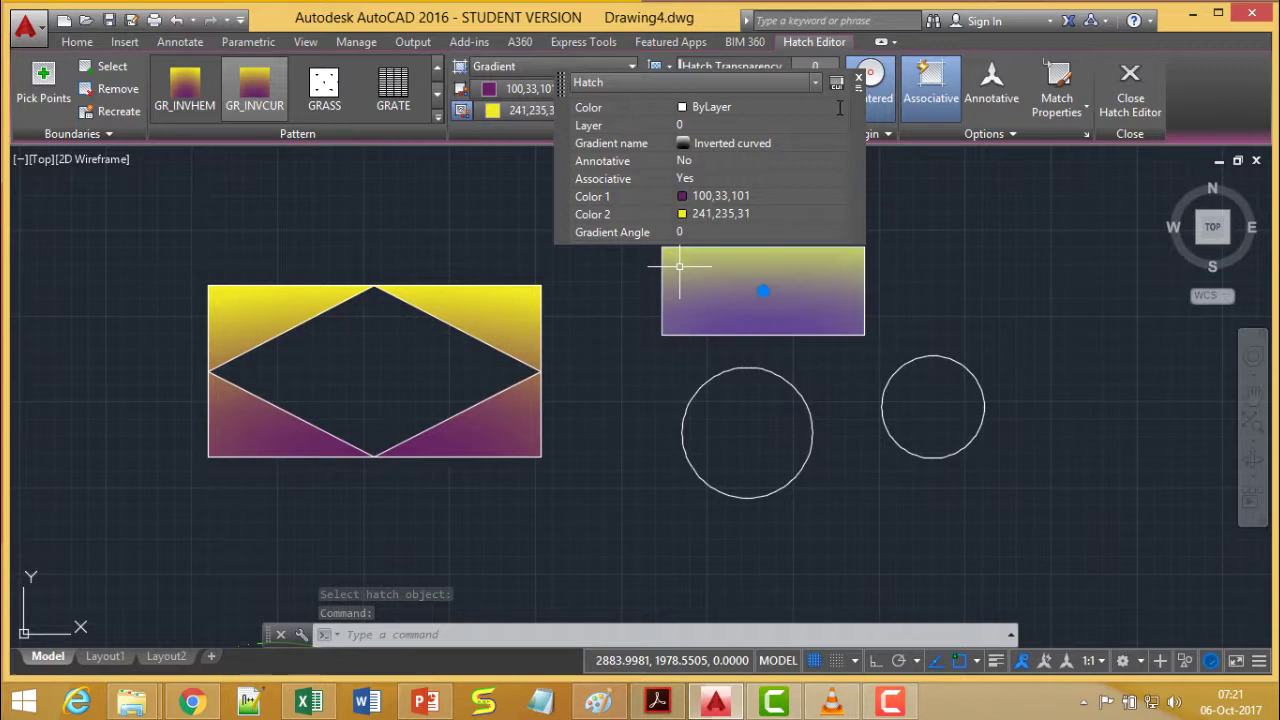
left_click(858, 76)
left_click(852, 96)
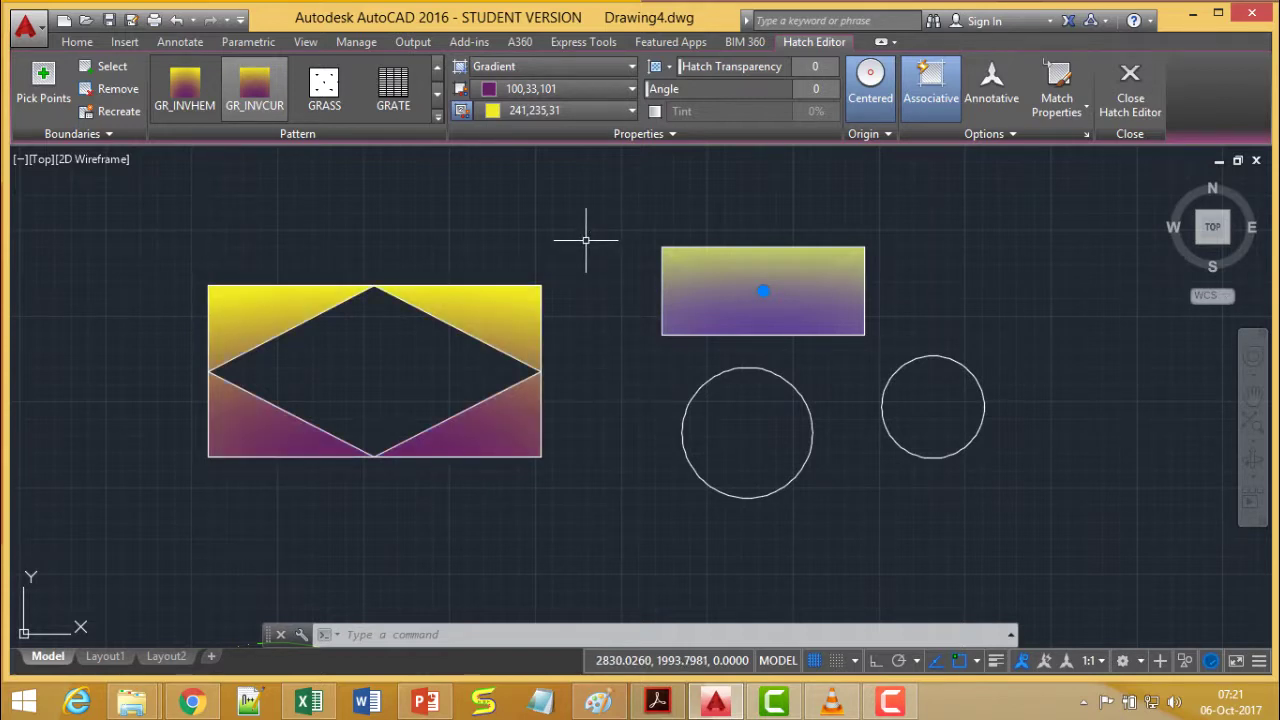
key("Escape")
key("Escape")
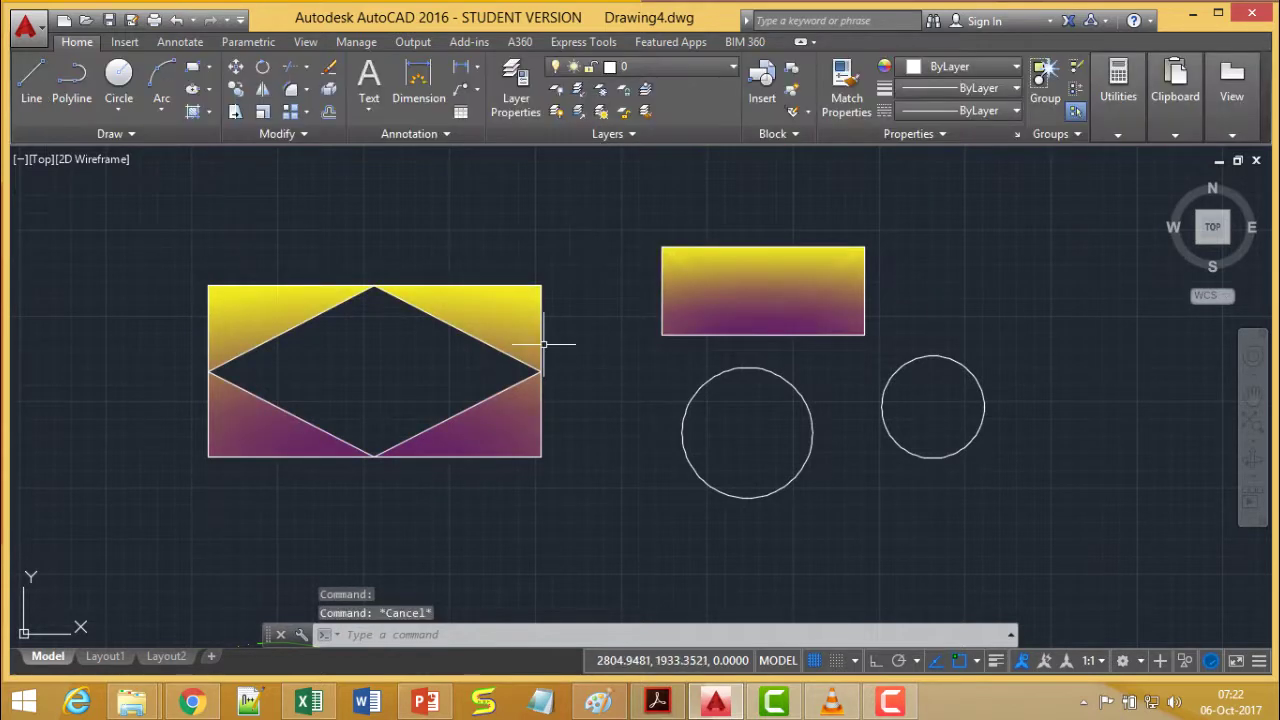
mouse_move(725, 299)
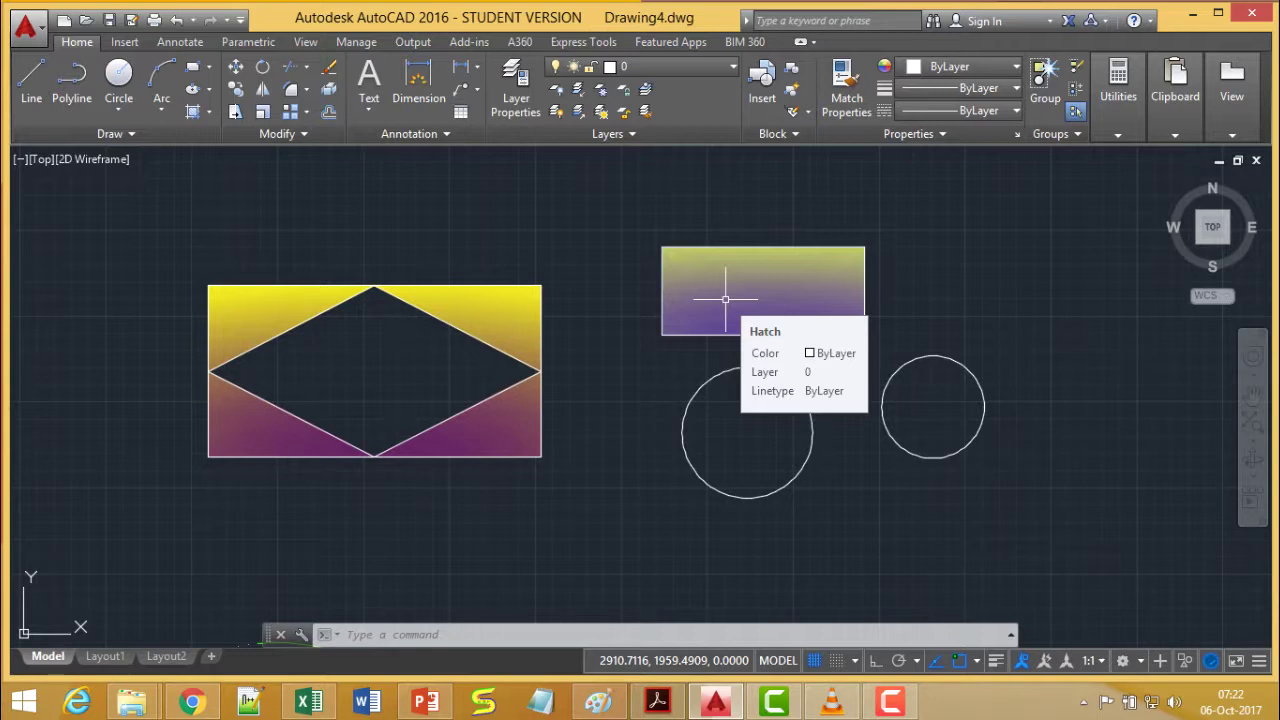
In Hatch Edit, set the upper right rectangle's gradient to One color, crimson 129,3,33
right_click(771, 315)
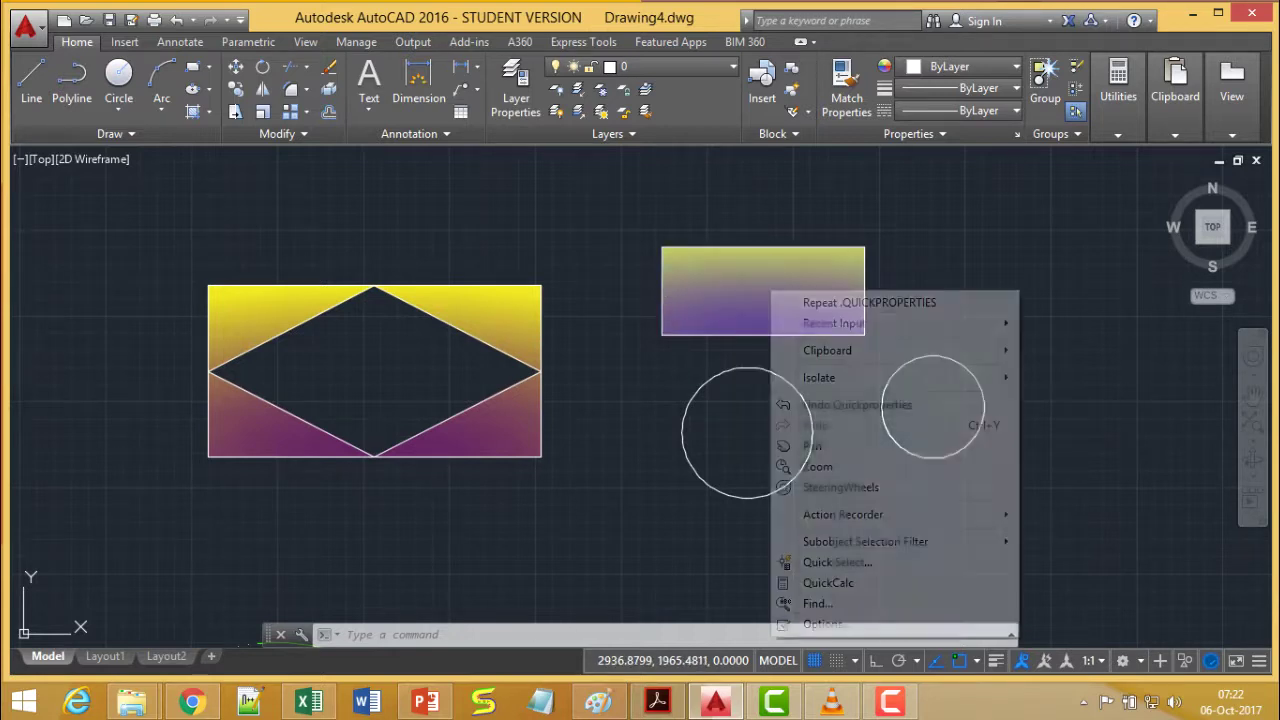
mouse_move(827, 350)
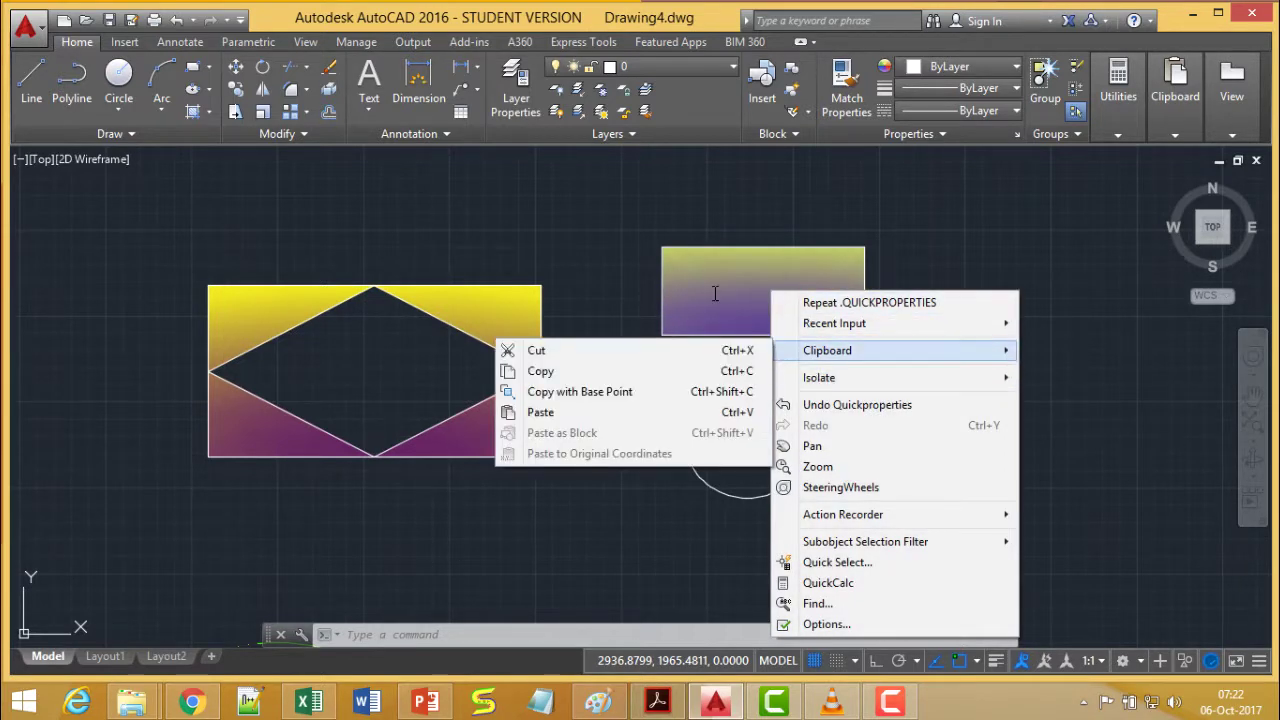
left_click(714, 293)
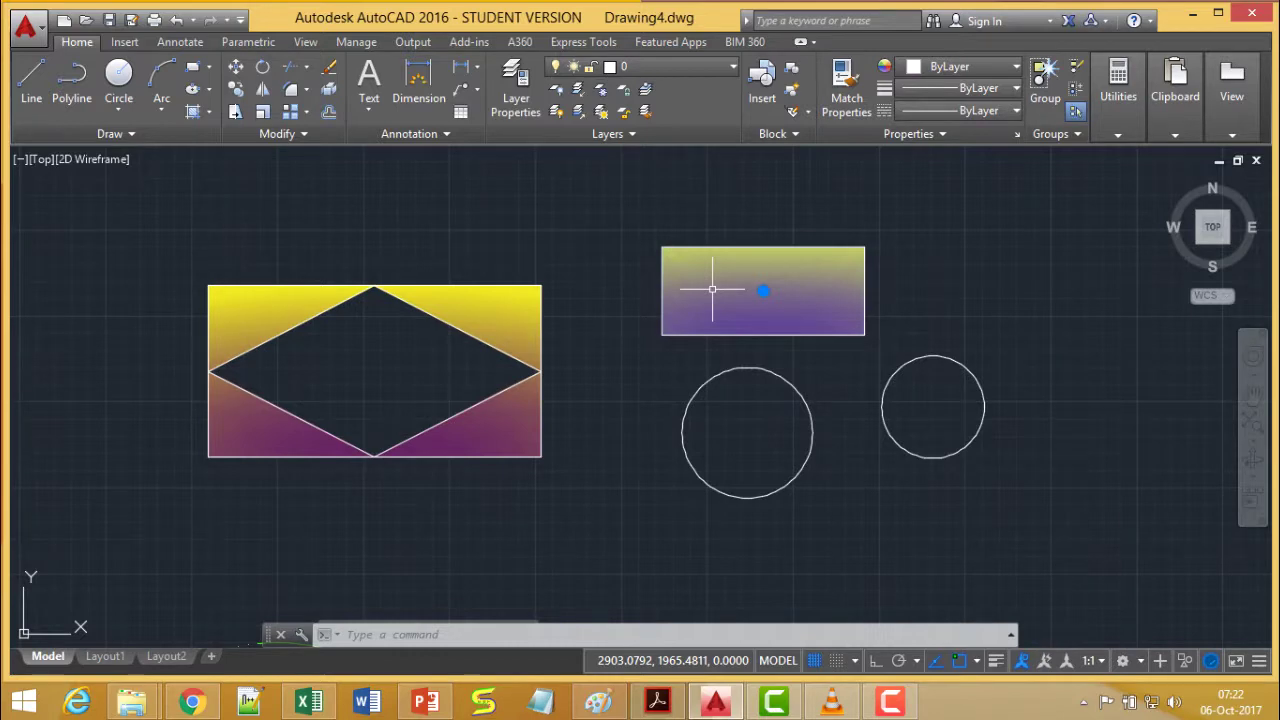
right_click(712, 289)
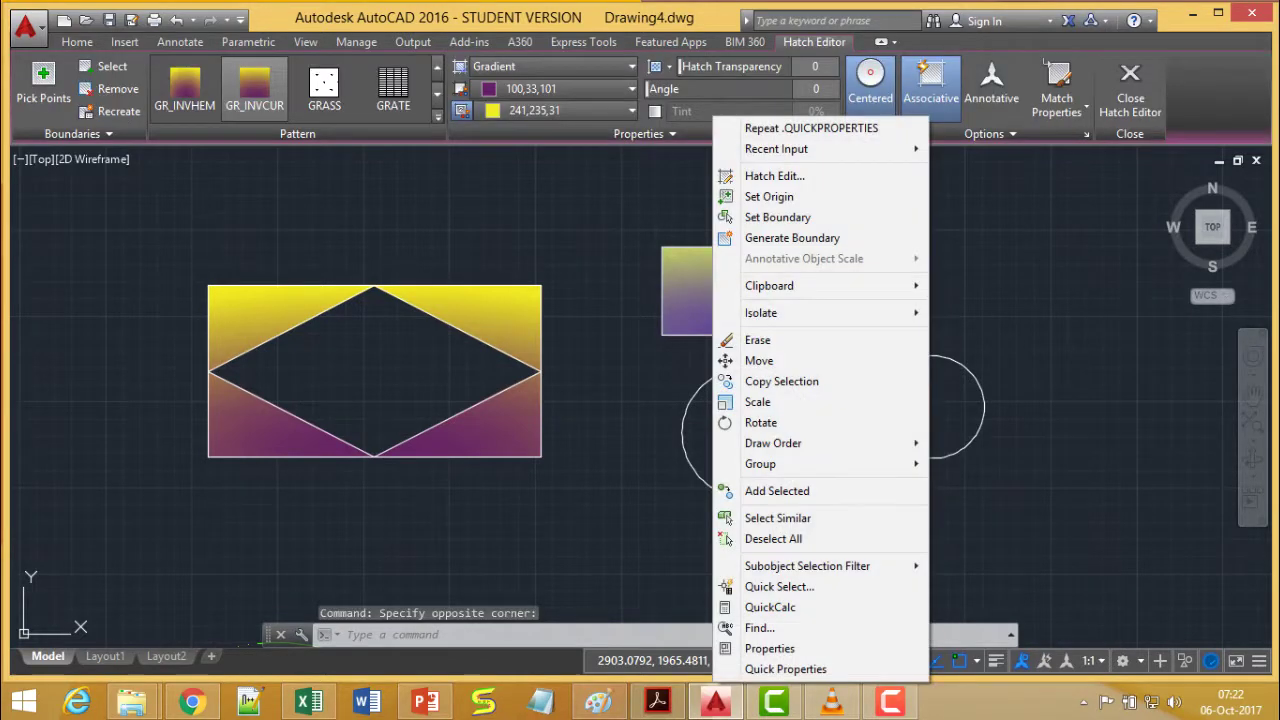
left_click(772, 176)
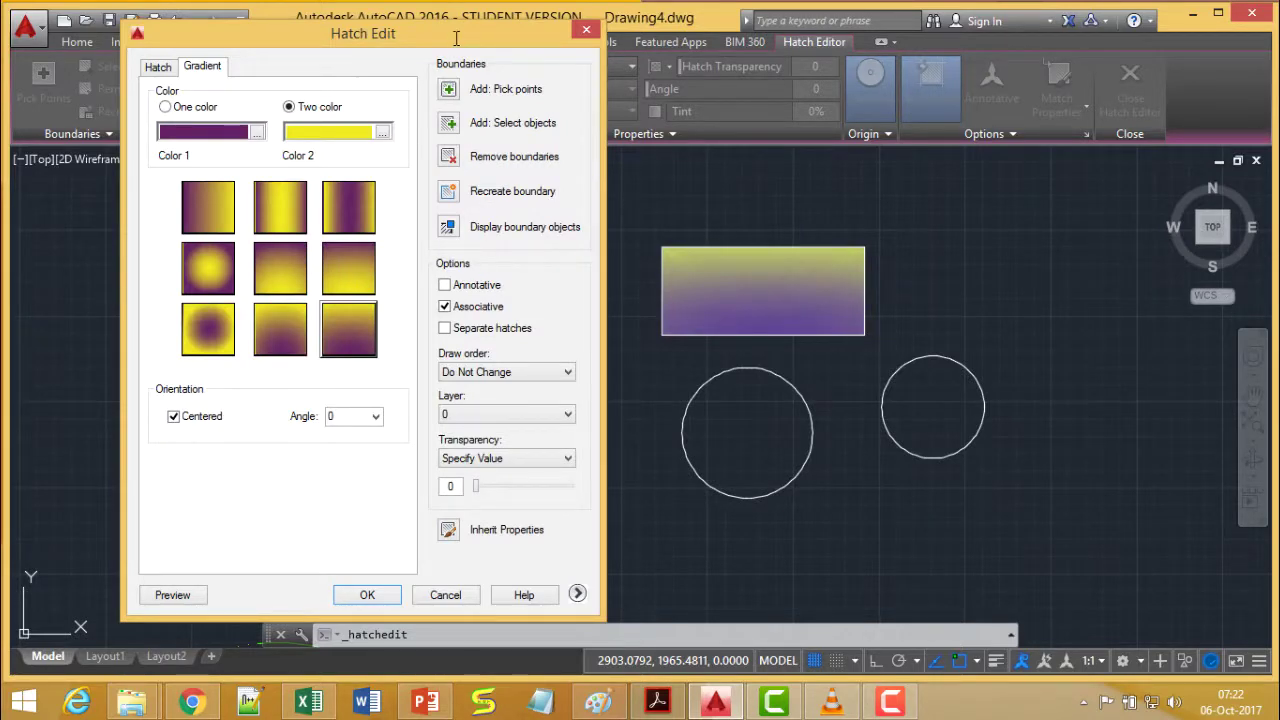
left_click_drag(455, 38, 1003, 40)
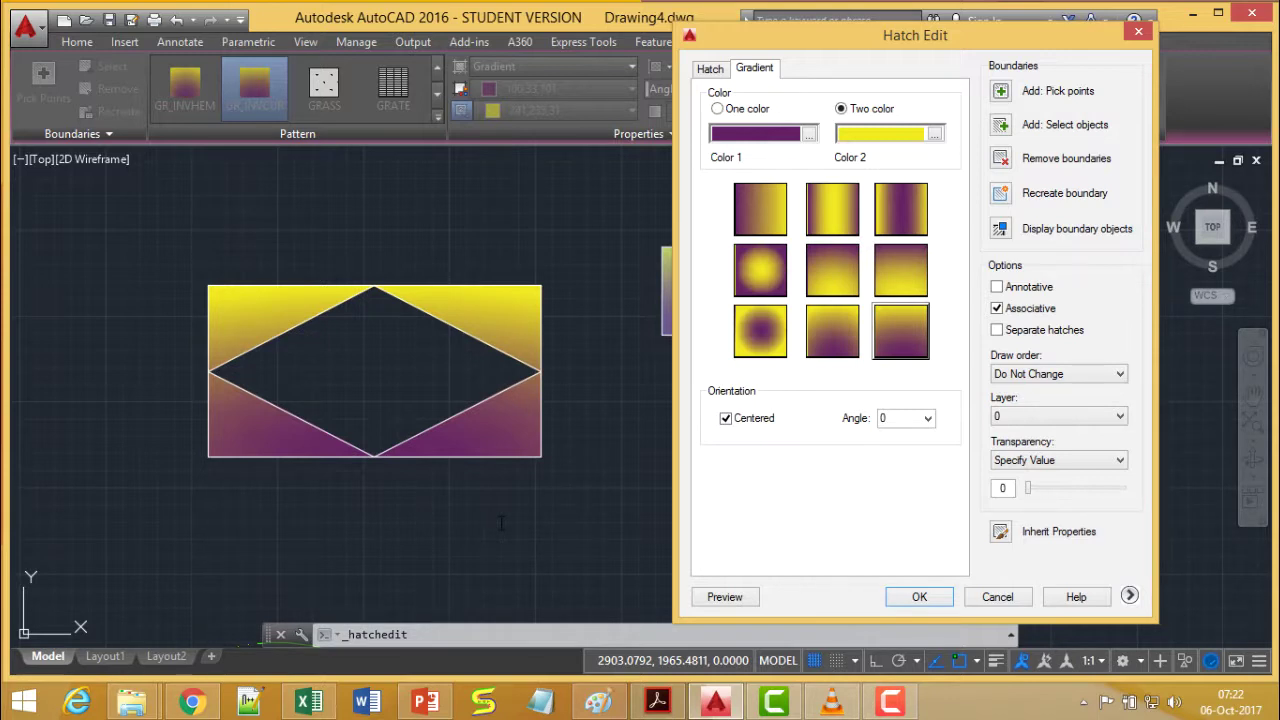
left_click(717, 109)
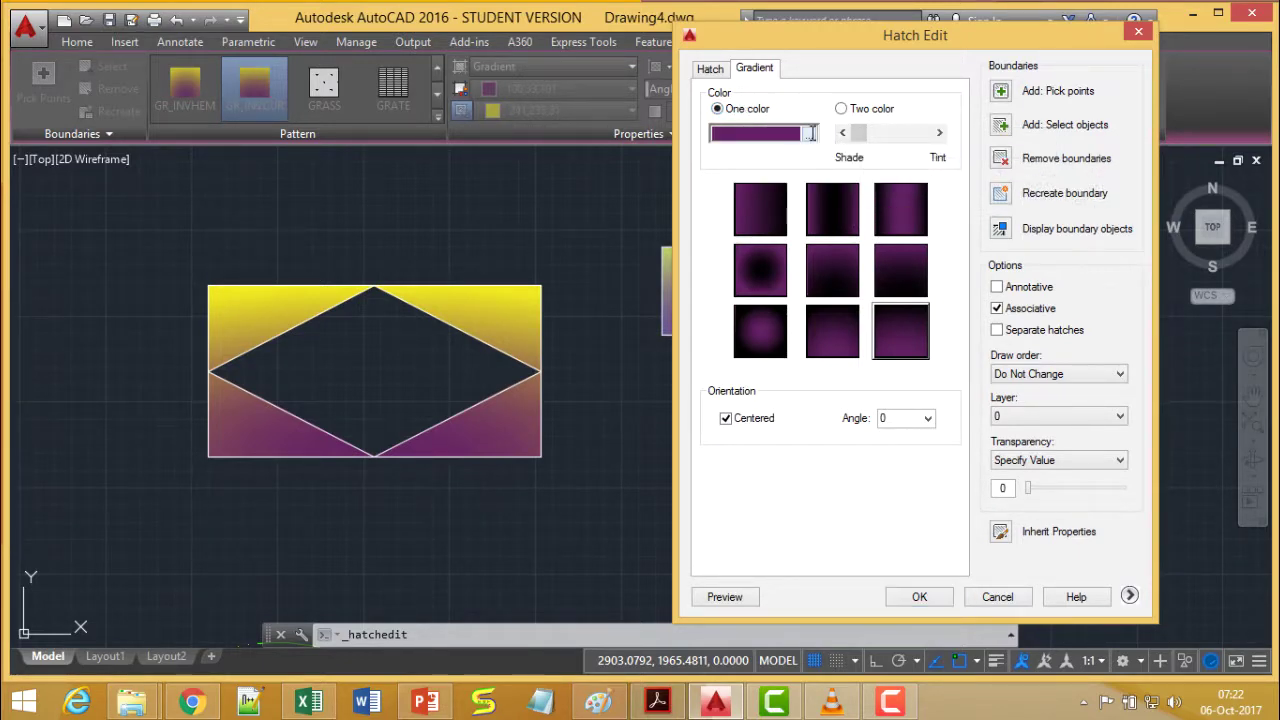
left_click(809, 133)
left_click(656, 271)
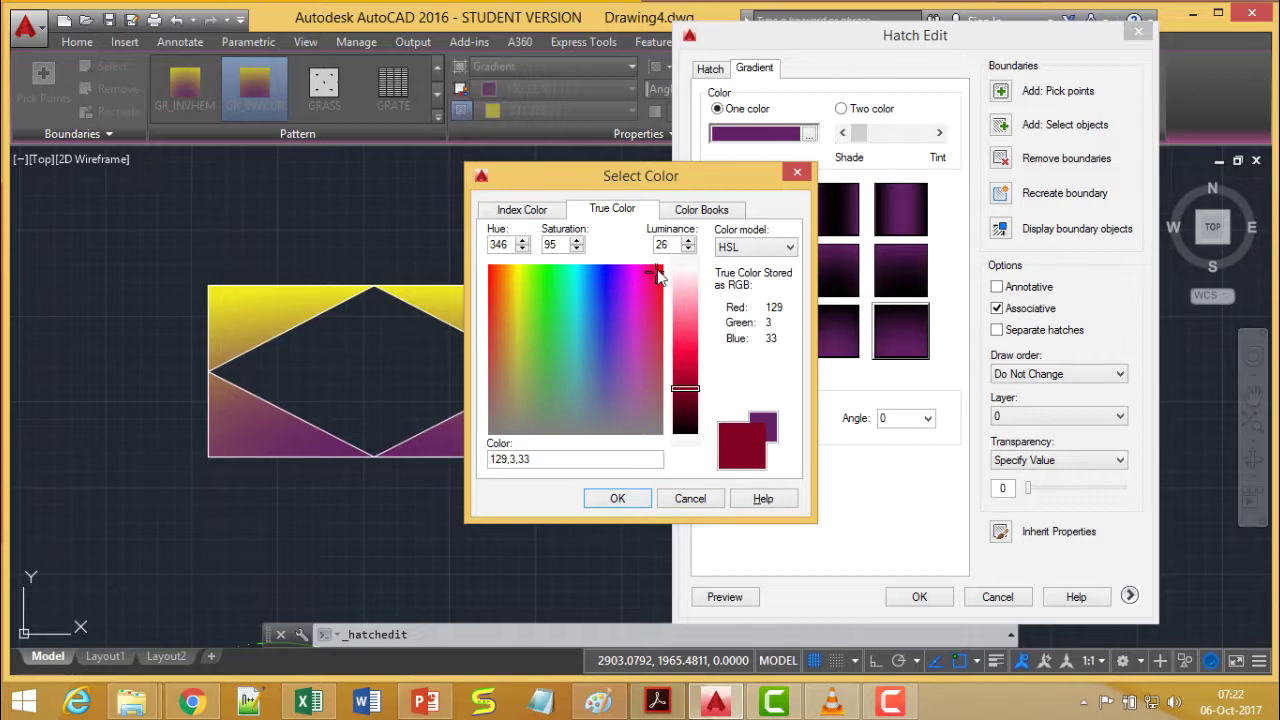
left_click(617, 502)
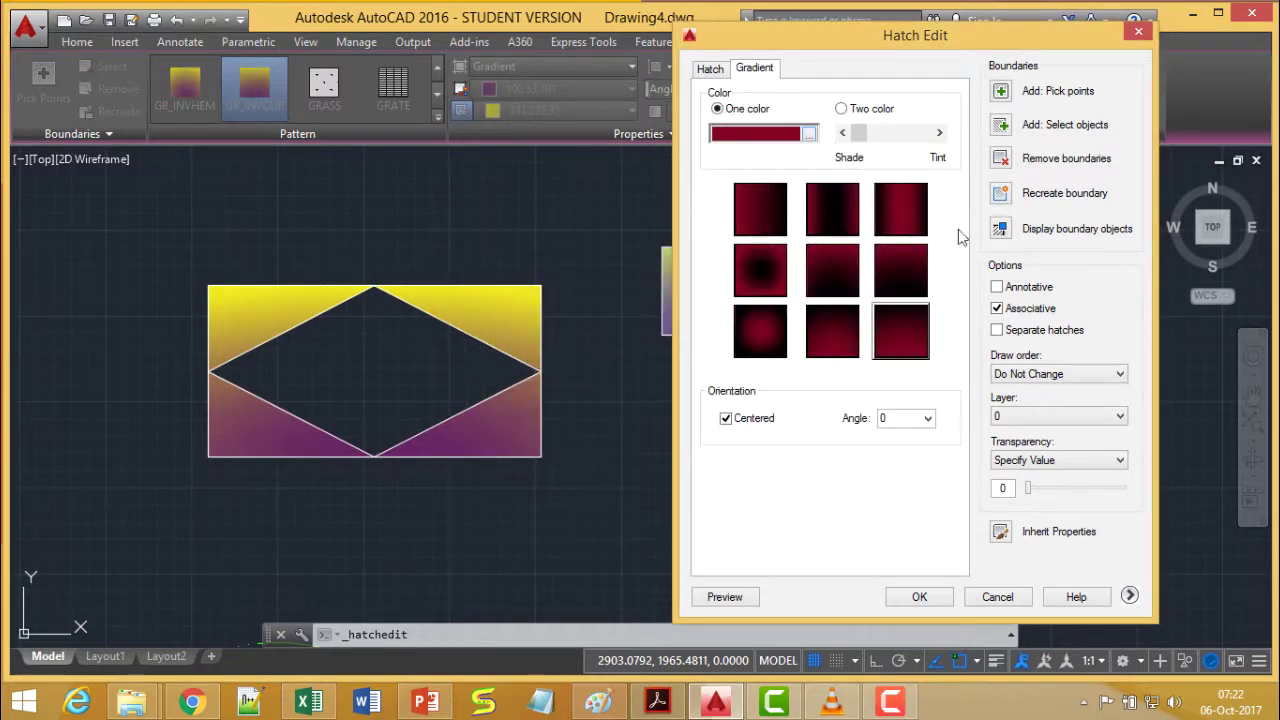
left_click(920, 597)
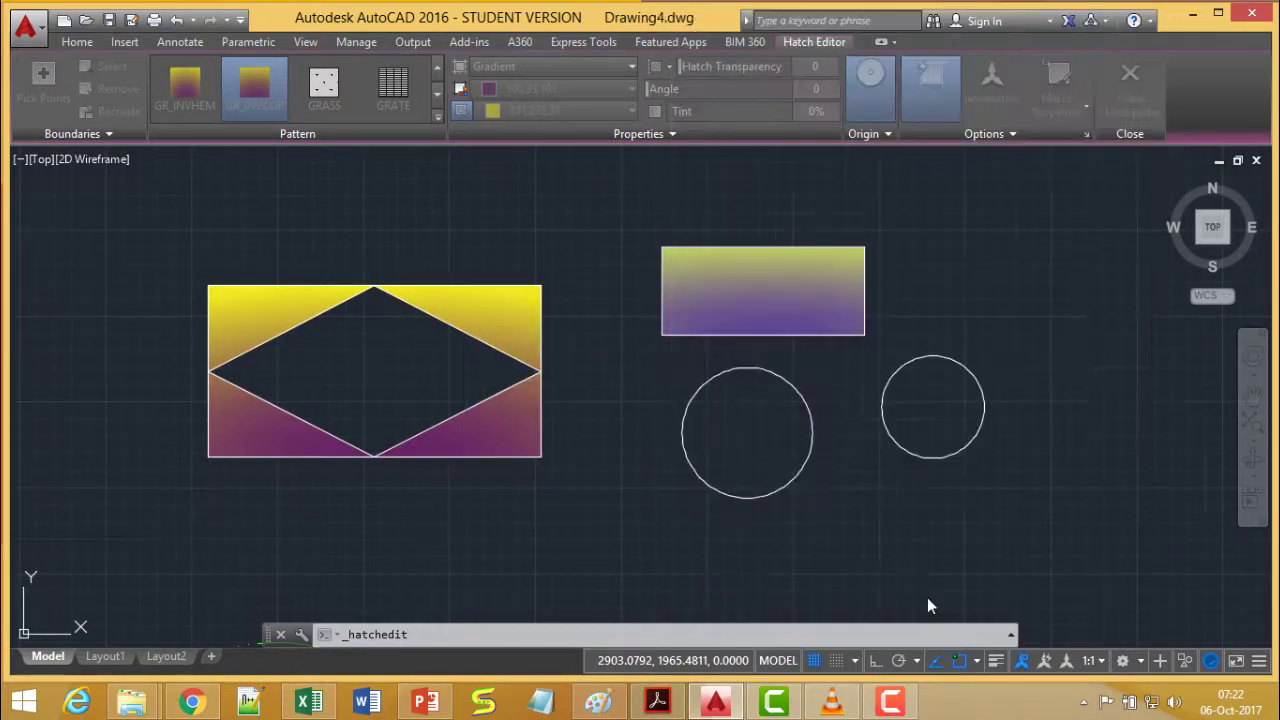